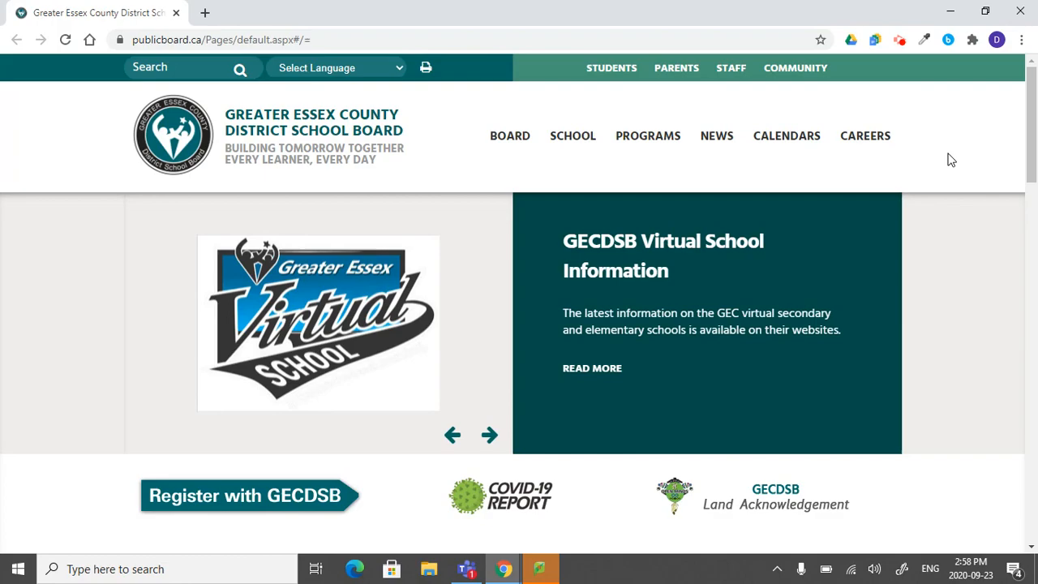
- Open D2L Brightspace from the school board's quick links and sign in with the saved account credentials
scroll(951, 160, down, 15)
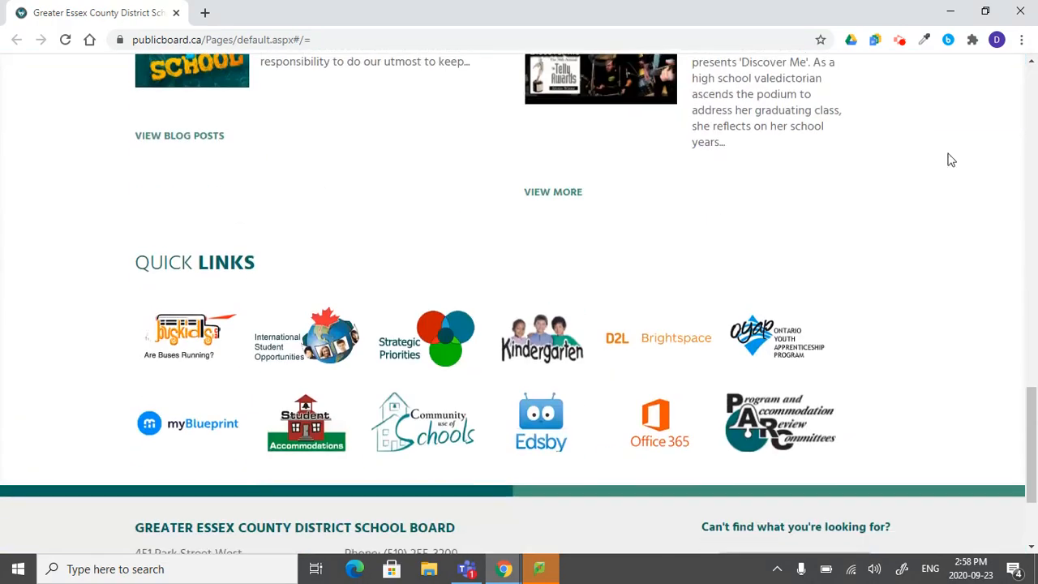
scroll(951, 160, down, 2)
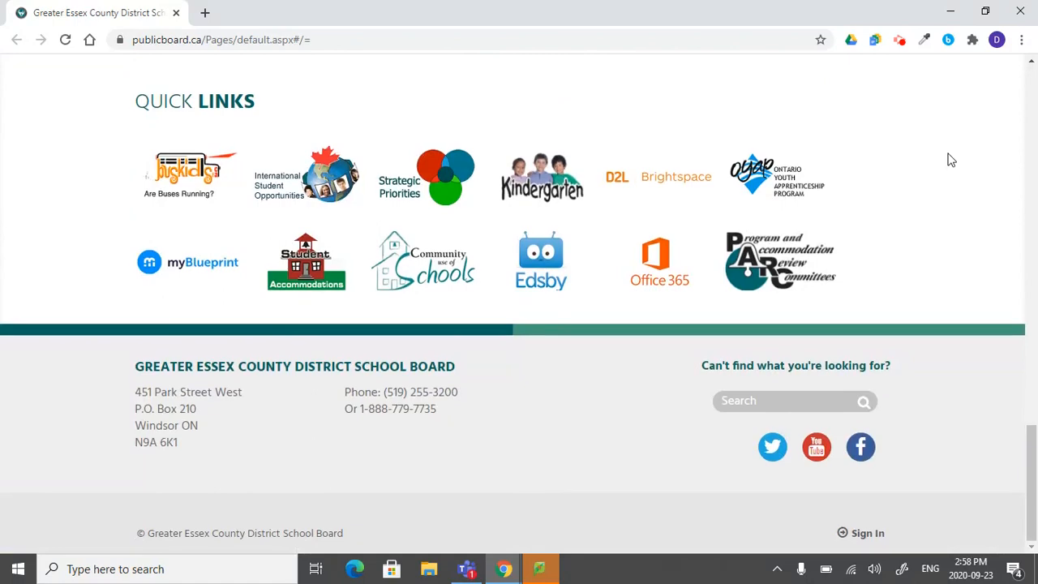
click(655, 183)
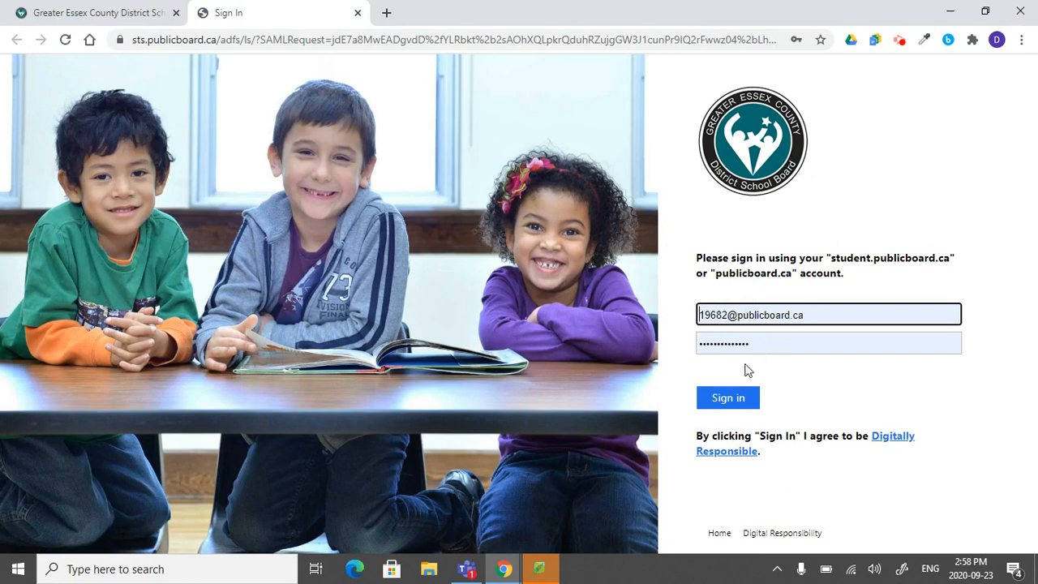
click(724, 406)
click(723, 405)
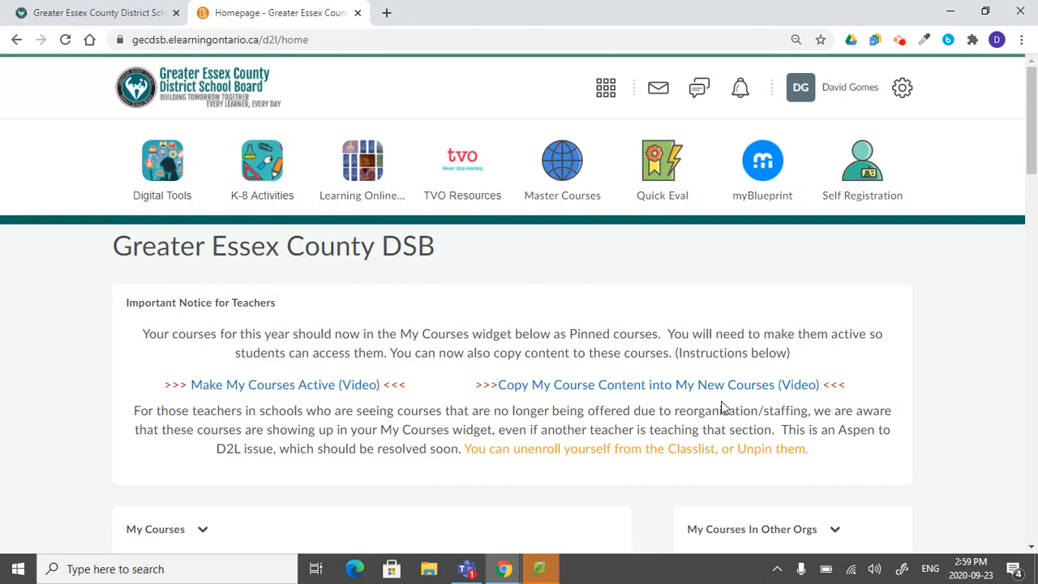
- Look over the My Courses list, and search the course selector for the teacher's PPL 2021sem1 courses
scroll(523, 434, down, 3)
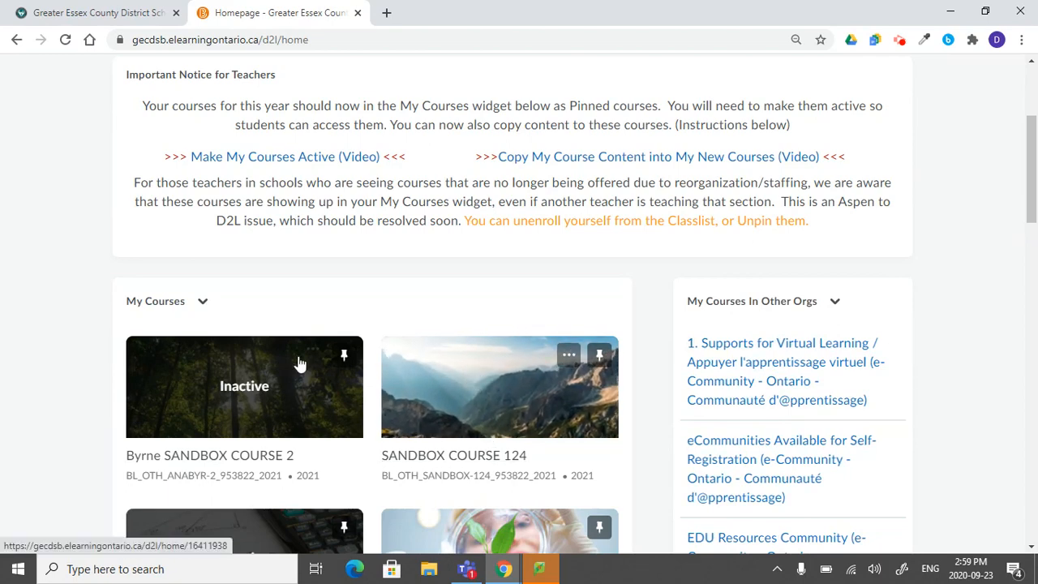
scroll(514, 331, up, 3)
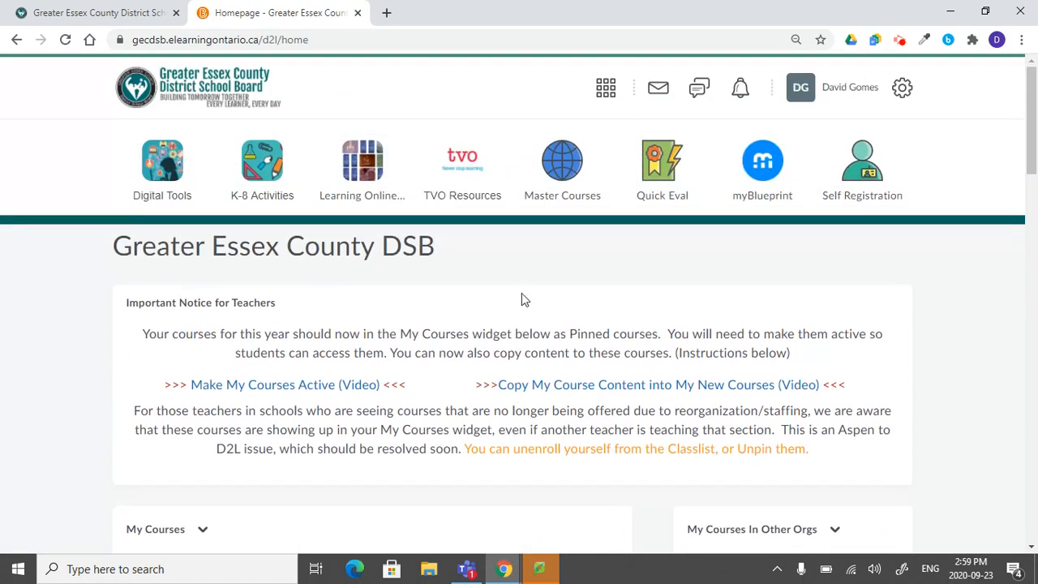
click(604, 90)
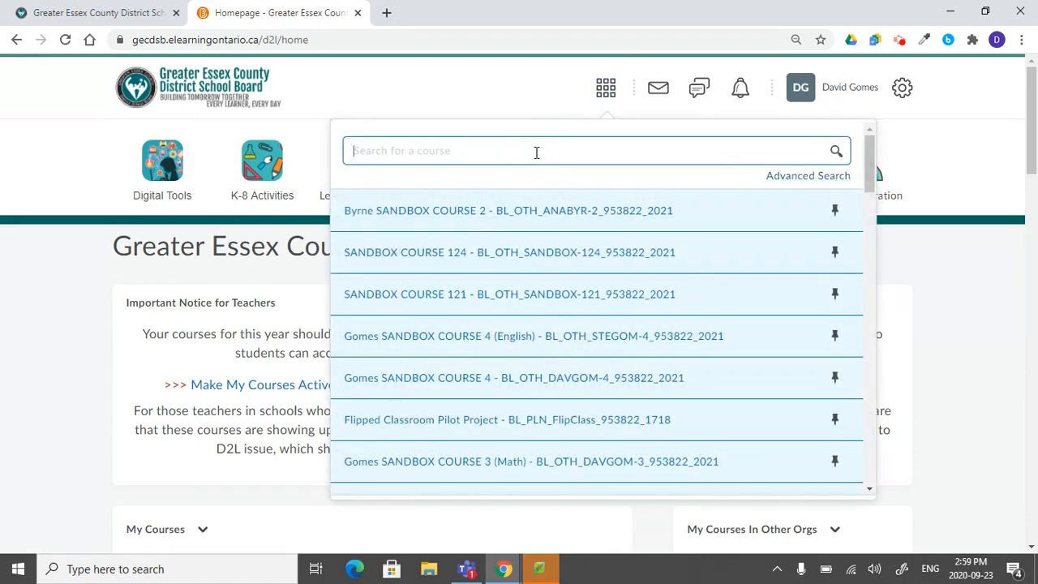
text(gomes ppl)
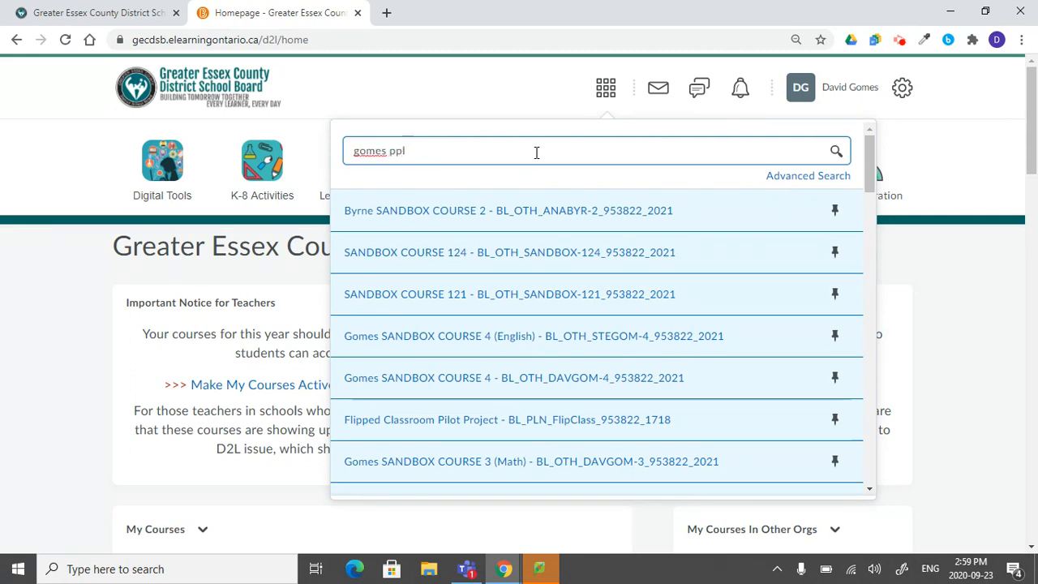
text( 20)
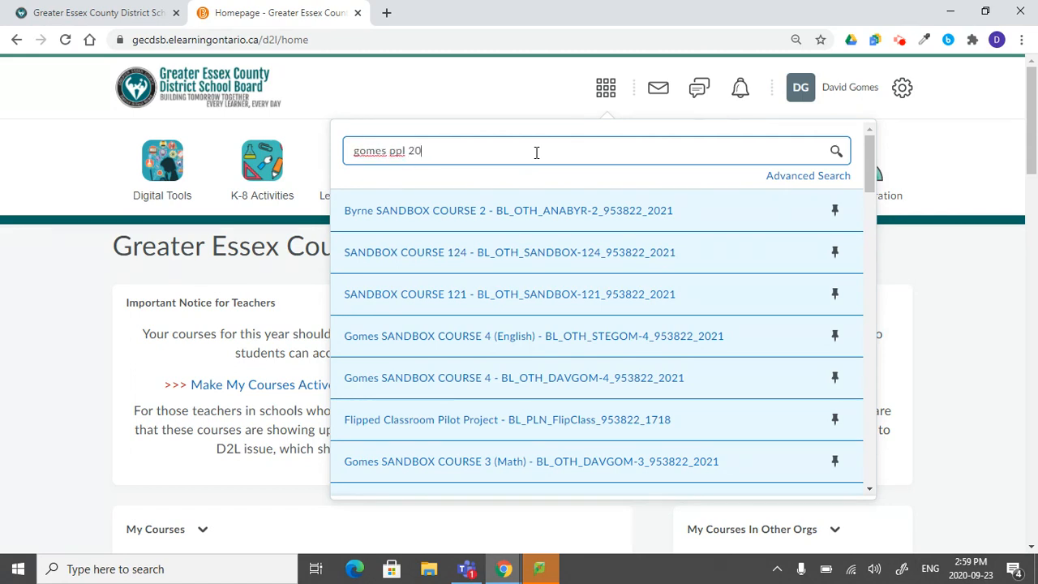
text(21sem1)
key(Return)
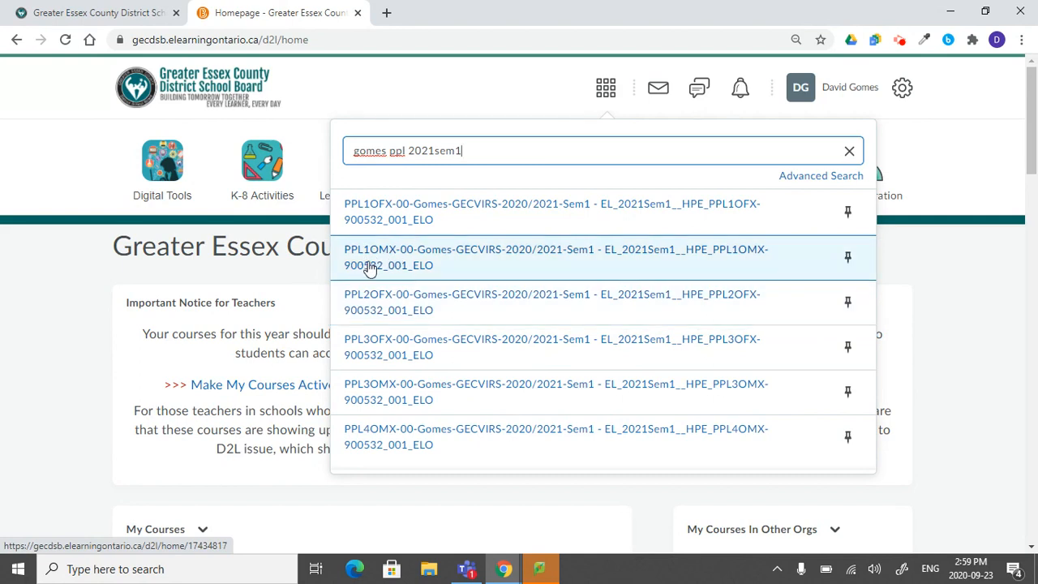
- Search the courses for "sandbox 140" and open SANDBOX COURSE 140
triple_click(478, 152)
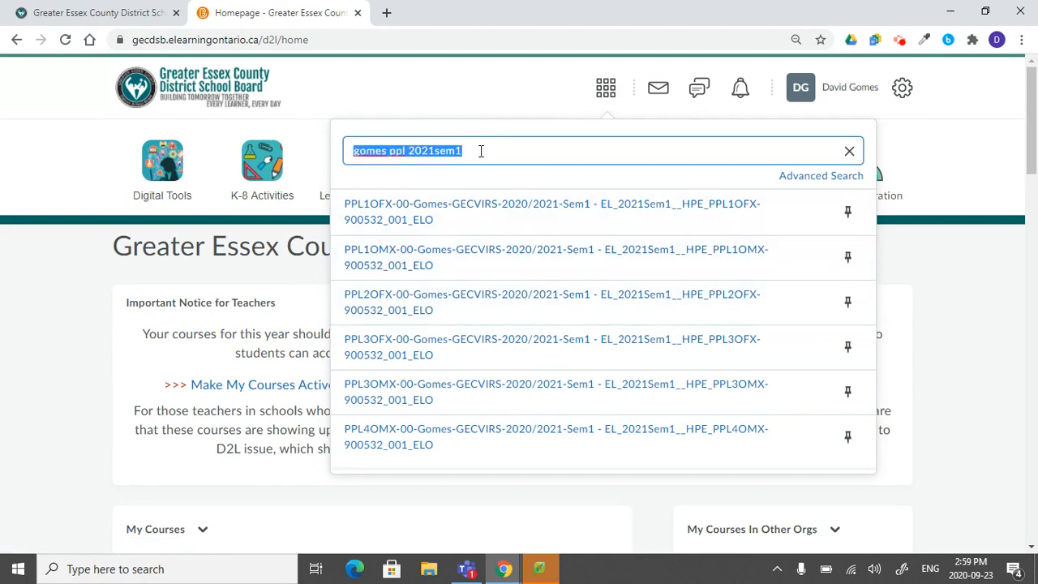
text(sandbox 140)
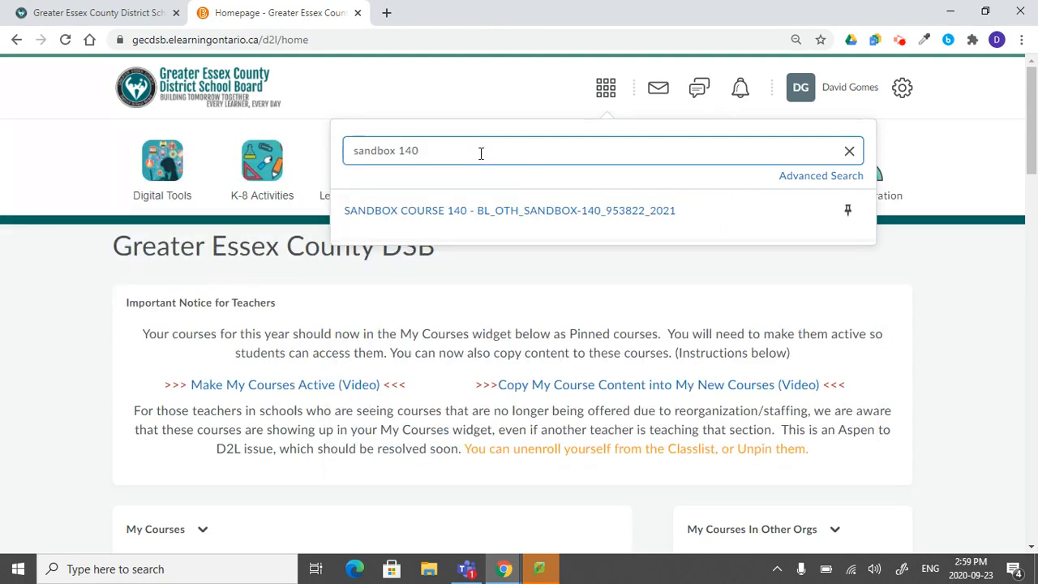
click(444, 218)
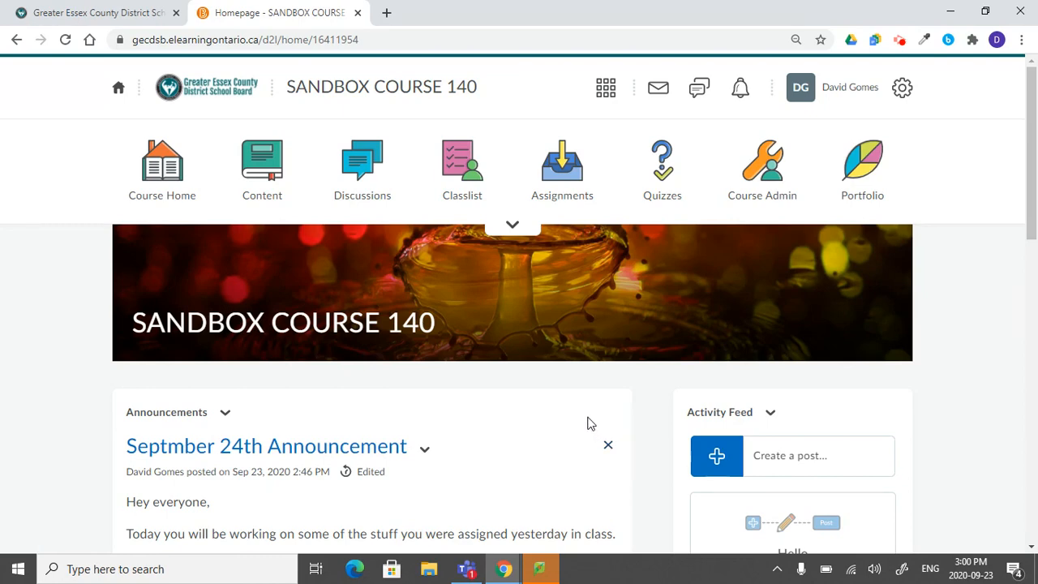
- Read the Septmber 24th Announcement and download the document from its Assignment link
scroll(559, 385, down, 1)
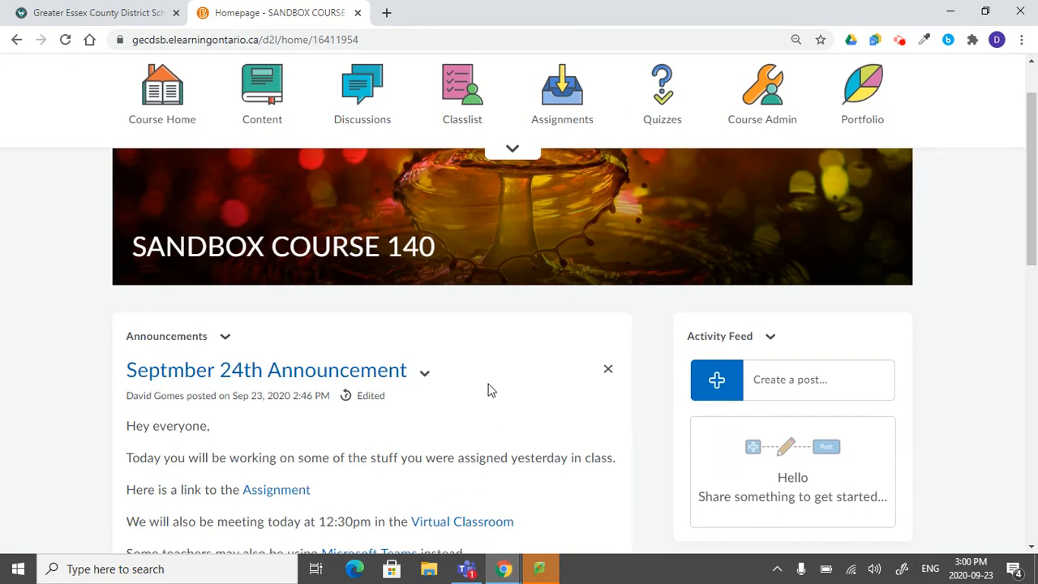
scroll(489, 389, down, 2)
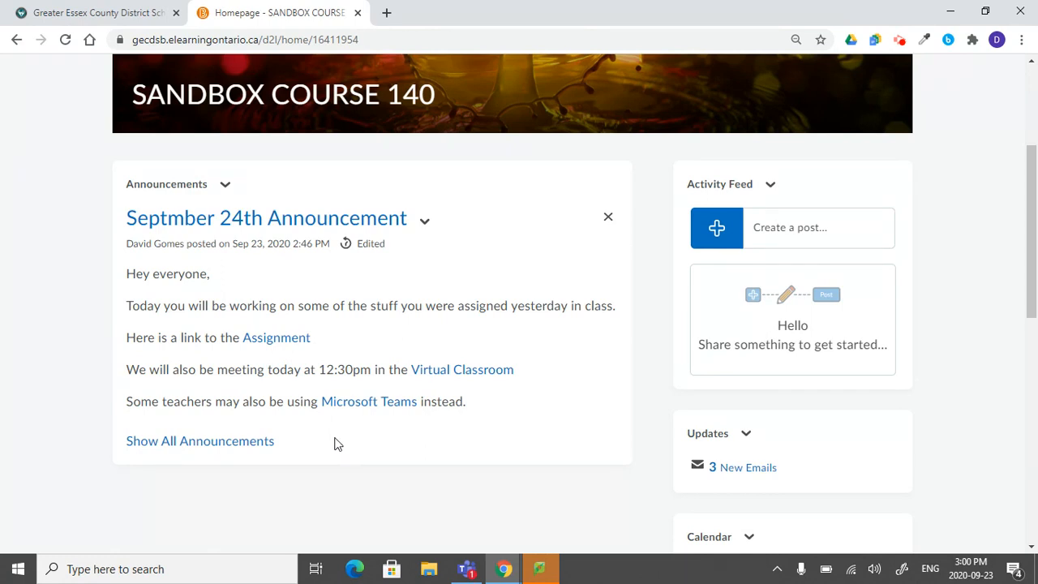
drag(132, 338, 216, 338)
click(234, 338)
click(278, 342)
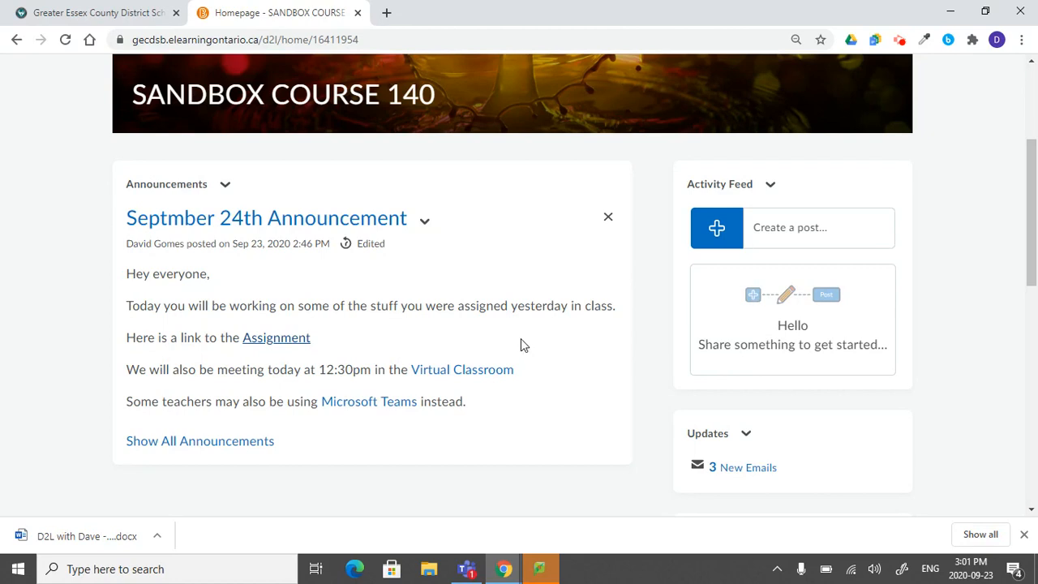
- Open the Supply Instructions page inside the hidden Supply Instructions unit of the course content
scroll(520, 338, up, 3)
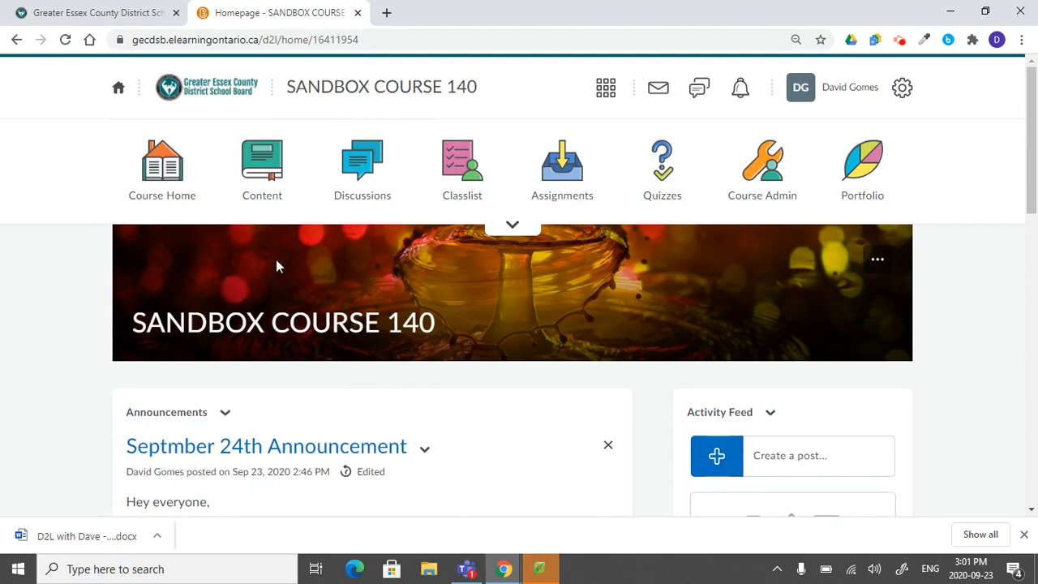
click(272, 174)
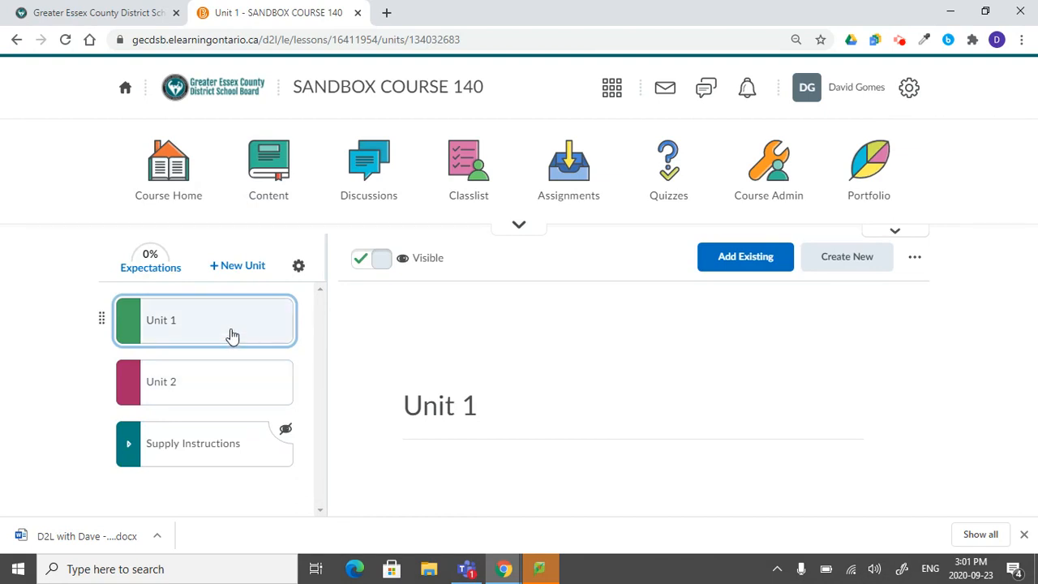
click(200, 453)
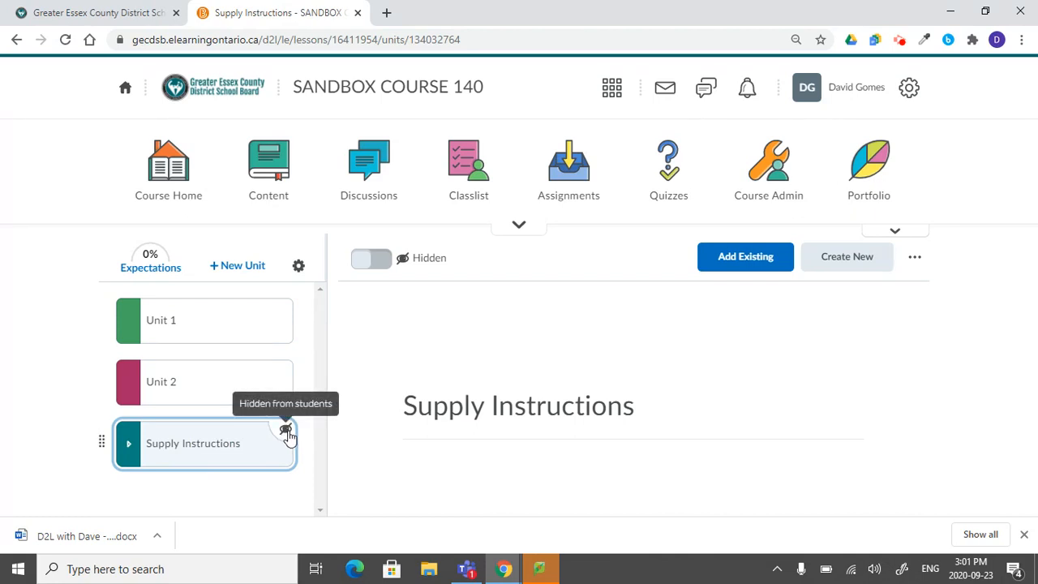
click(203, 453)
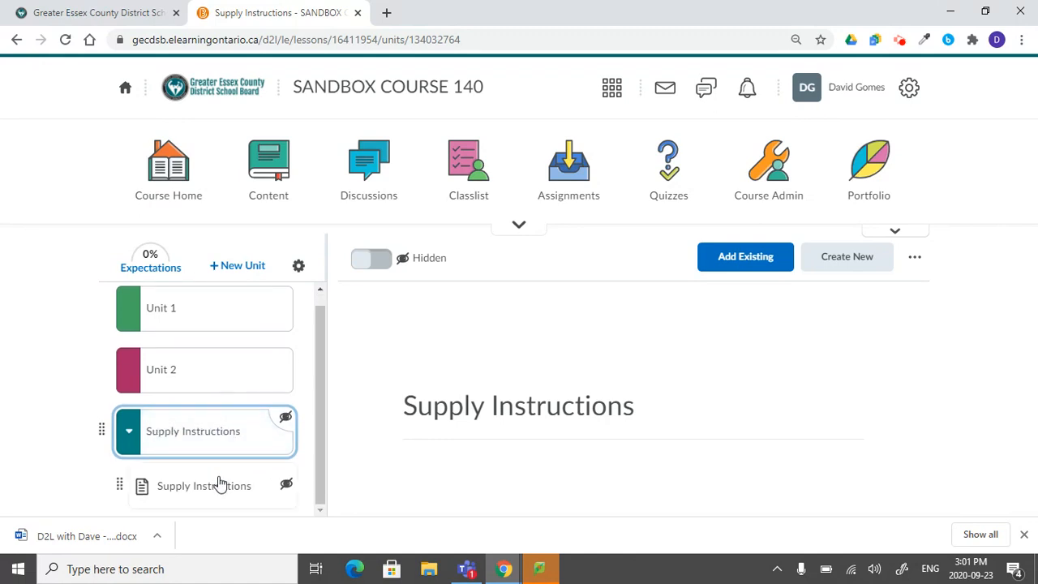
click(209, 495)
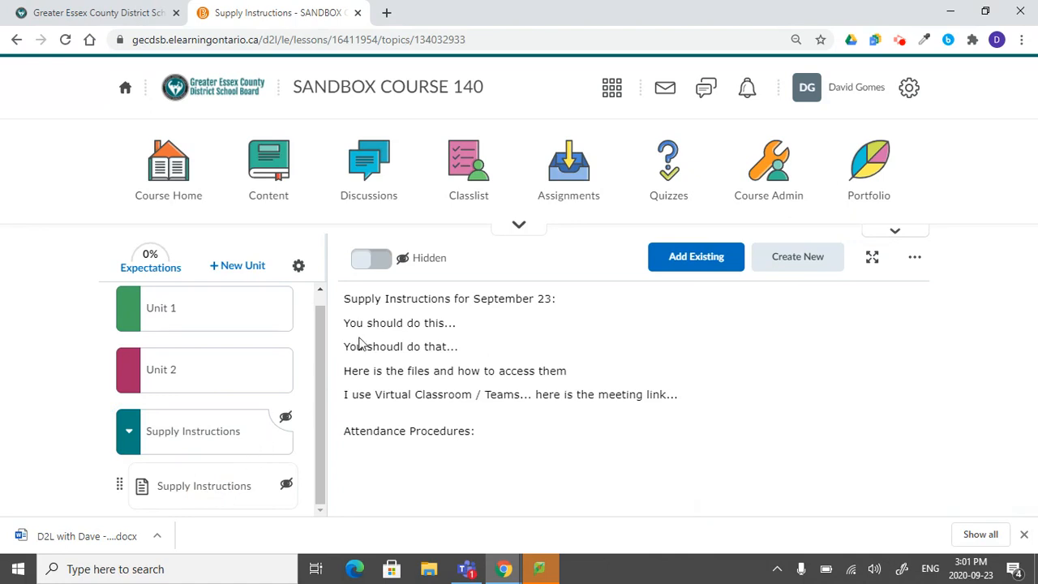
- Read the opening lines of the supply instructions and dismiss the browser's download bar
drag(344, 296, 486, 347)
click(484, 347)
click(1023, 537)
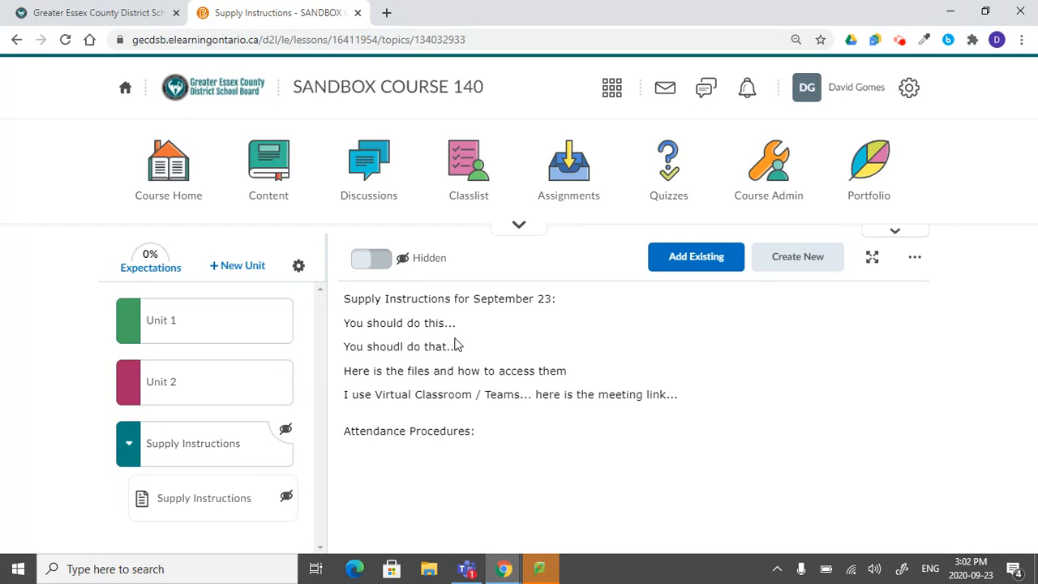
- Return to the course home and enter the meeting room through the announcement's Virtual Classroom link
click(156, 183)
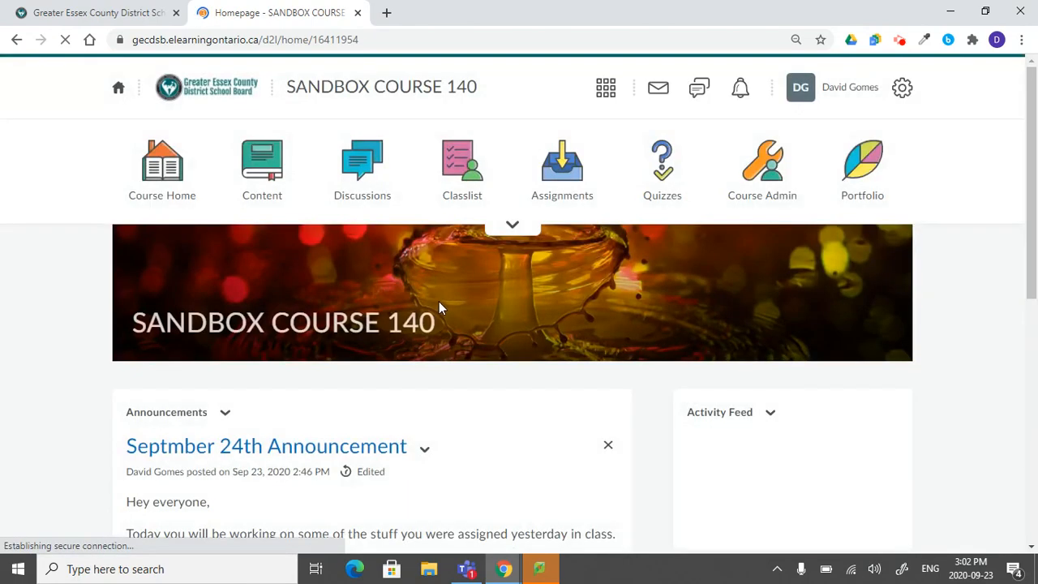
scroll(441, 304, down, 2)
scroll(438, 316, down, 1)
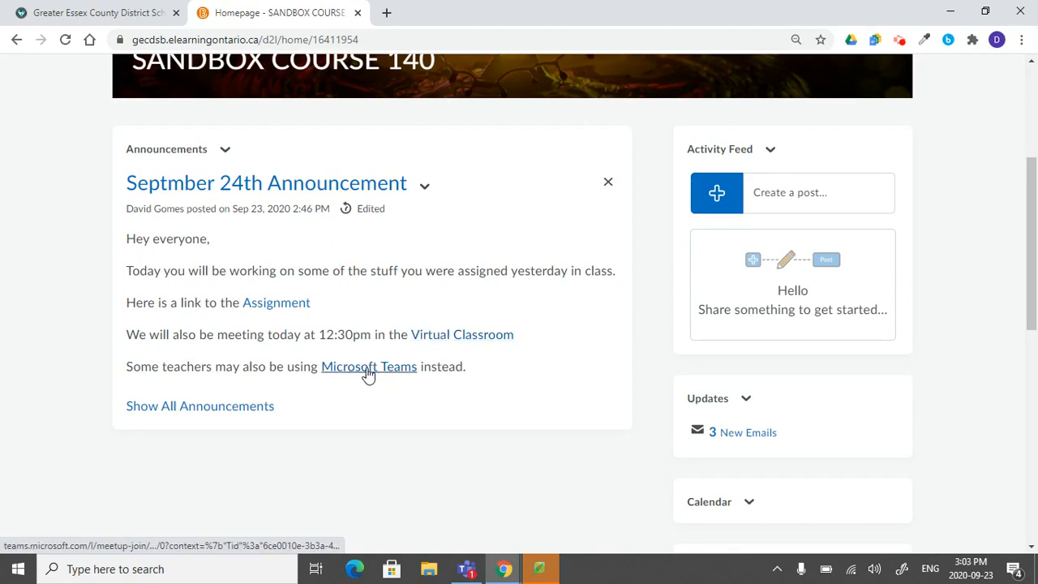
click(454, 341)
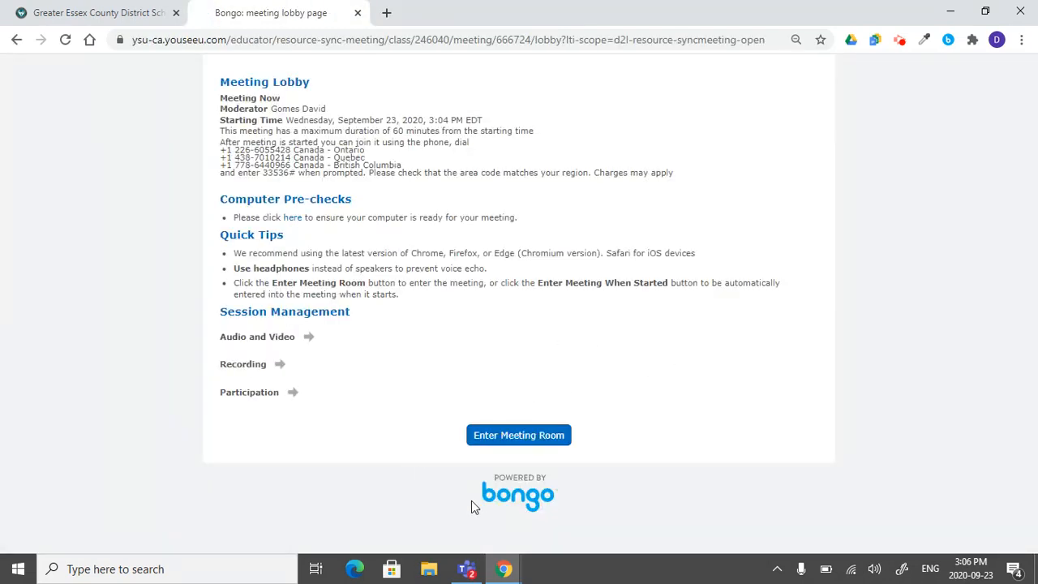
click(518, 442)
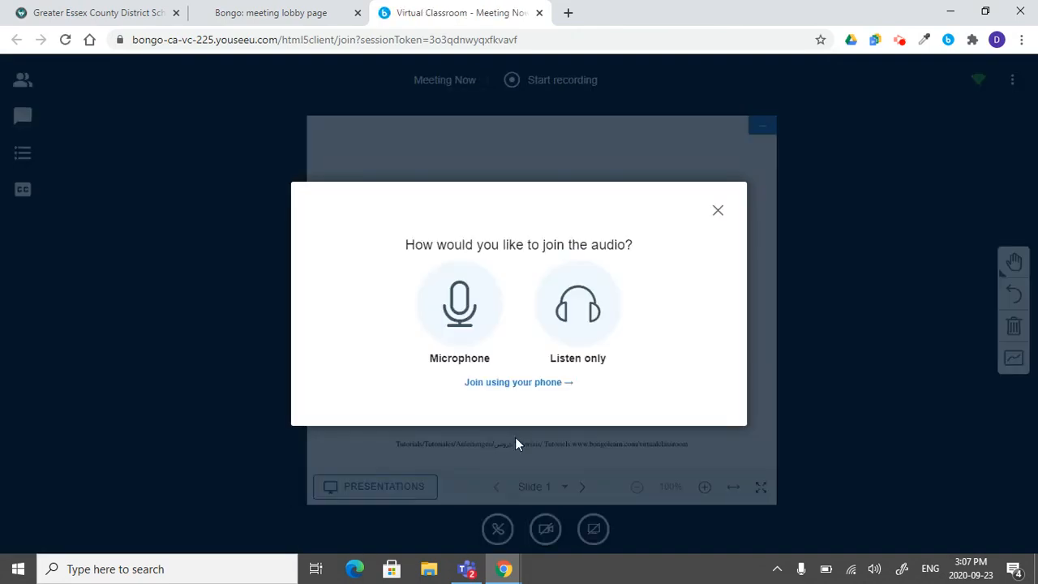
- Join the meeting audio with the microphone, allowing browser access and confirming the echo test
click(466, 315)
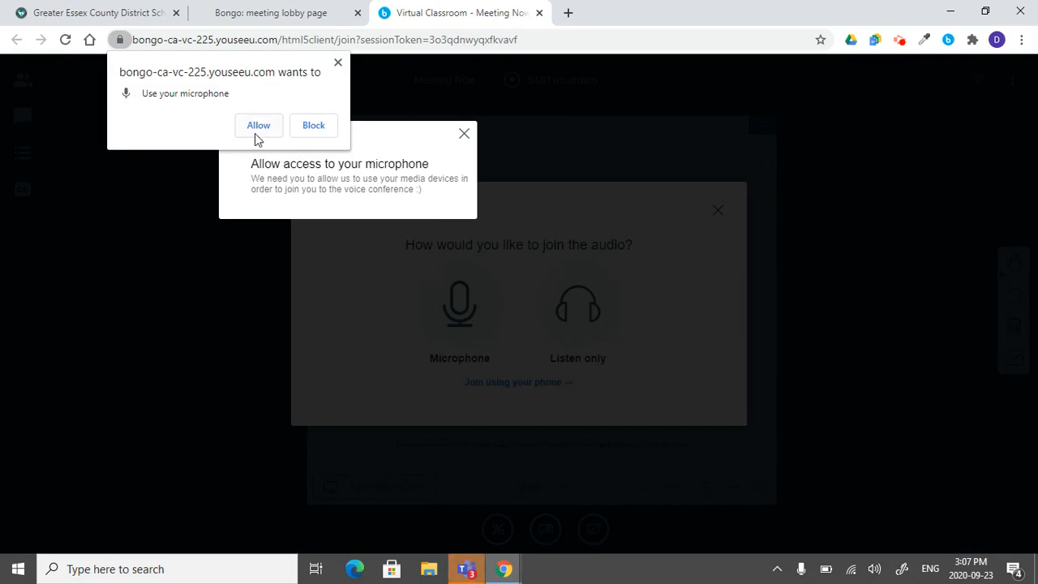
click(253, 130)
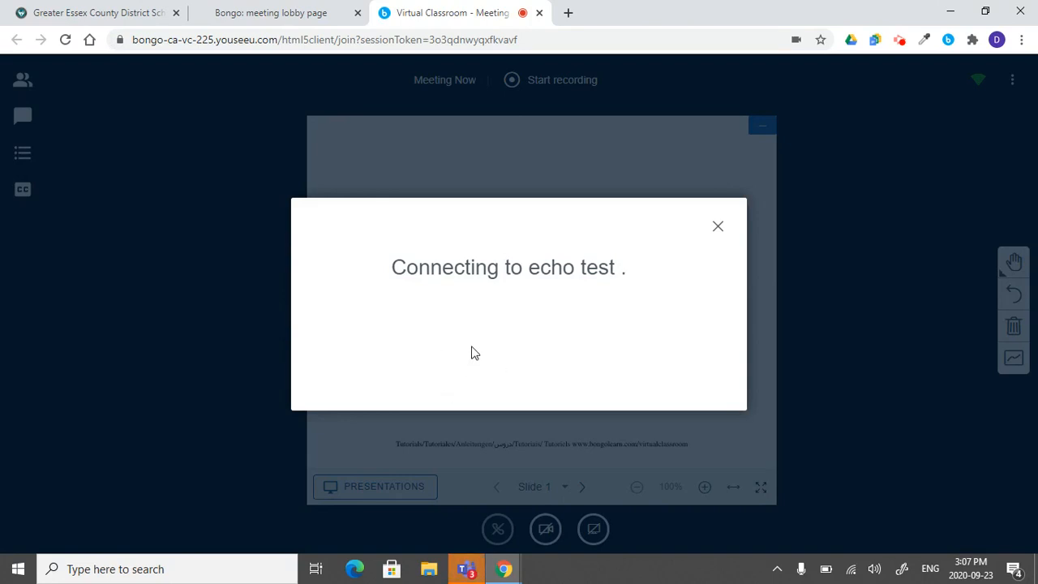
click(464, 364)
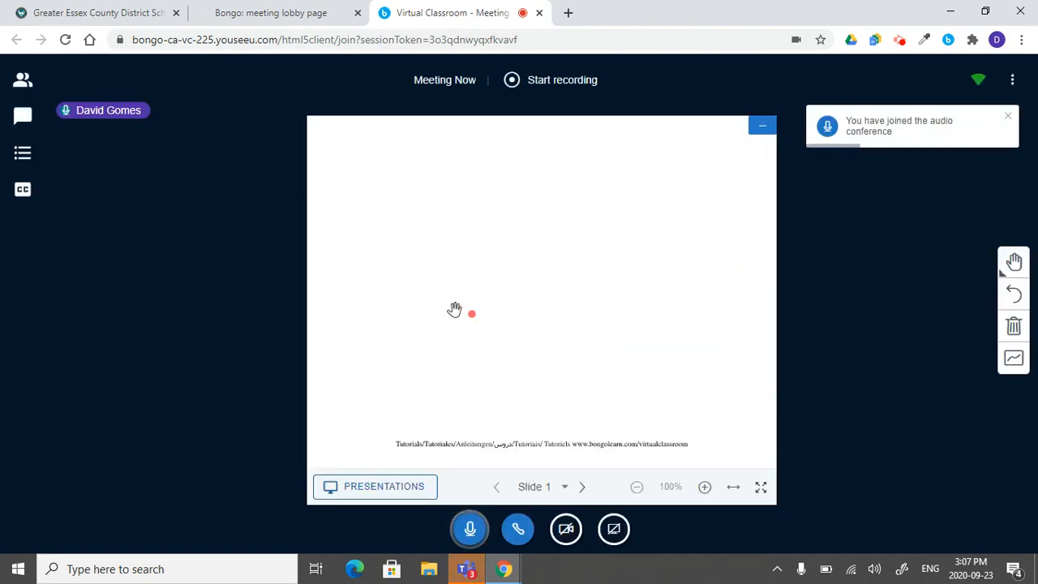
- Look through the meeting's participants list, public chat and polling options
click(22, 81)
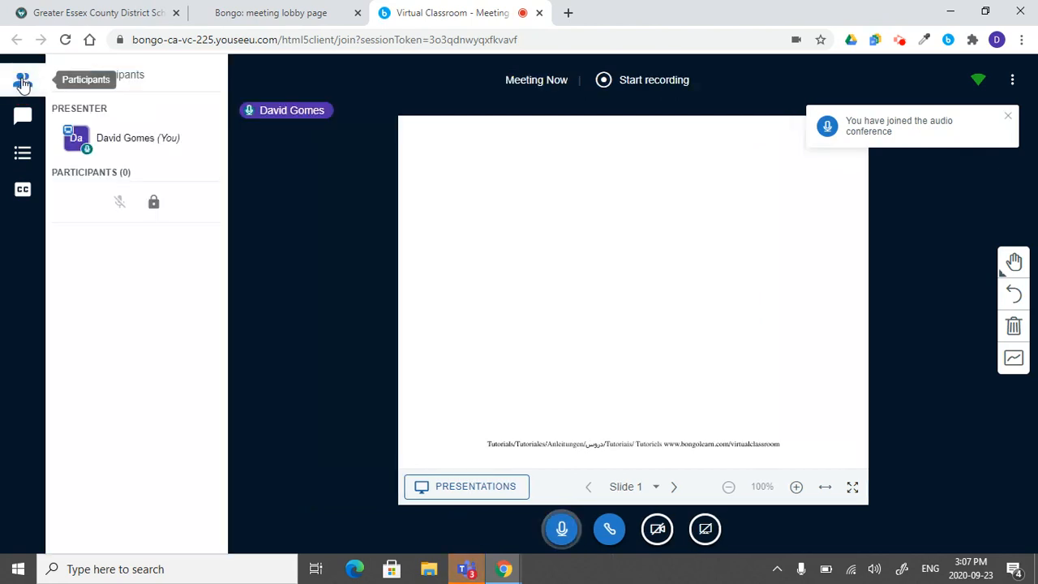
click(22, 81)
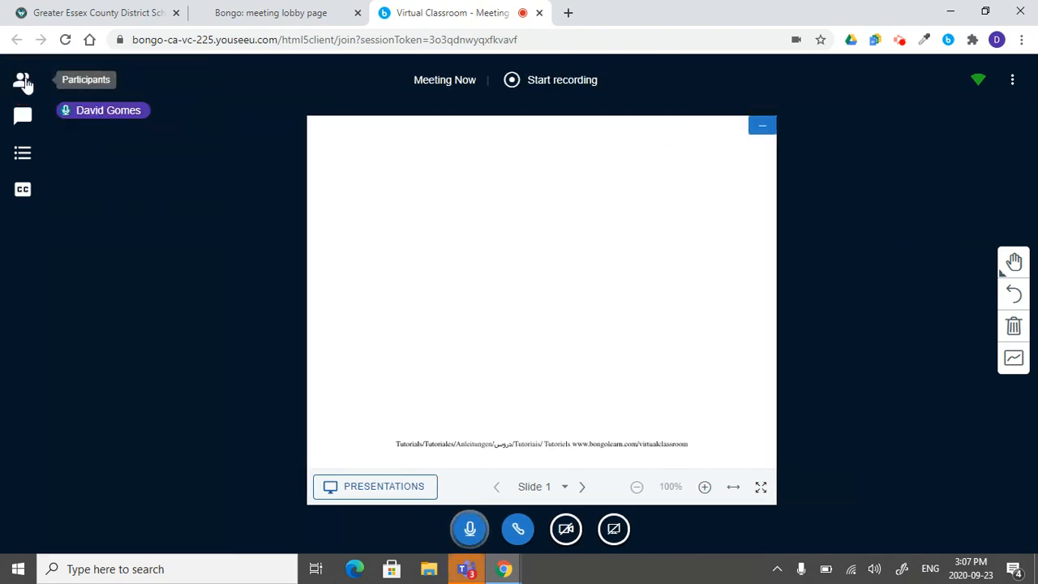
click(22, 116)
click(23, 118)
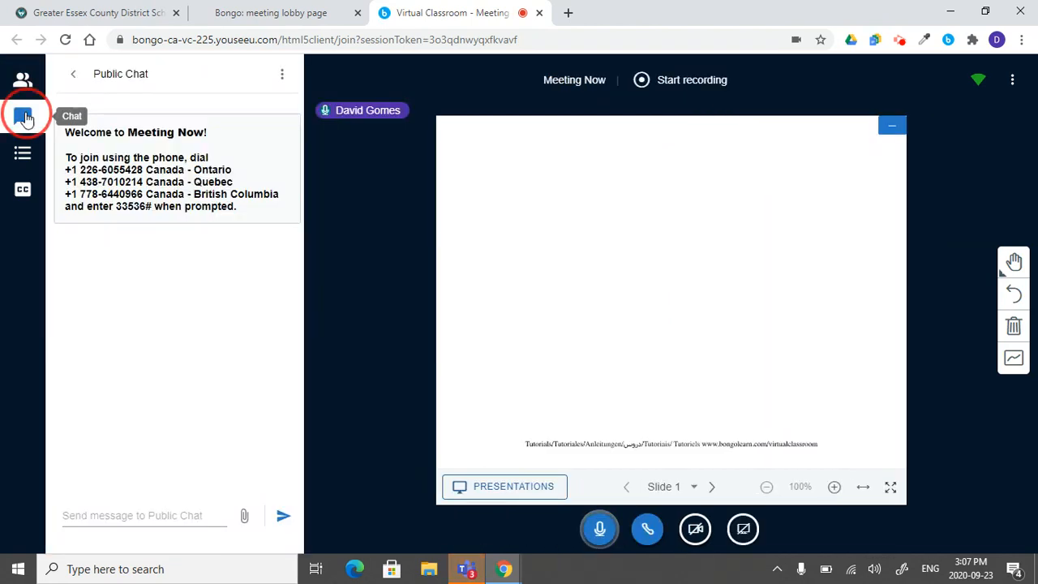
click(24, 154)
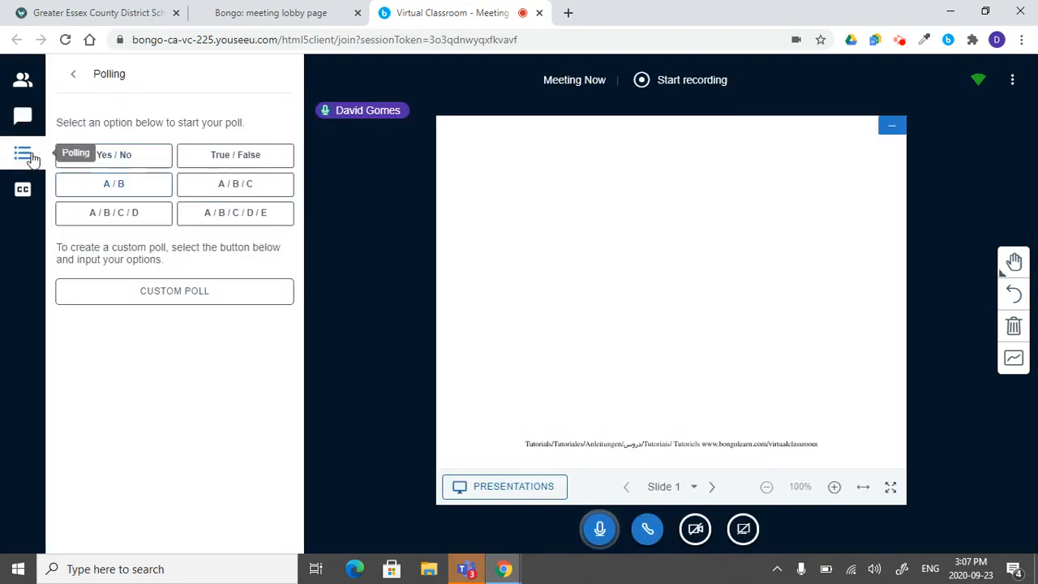
click(23, 153)
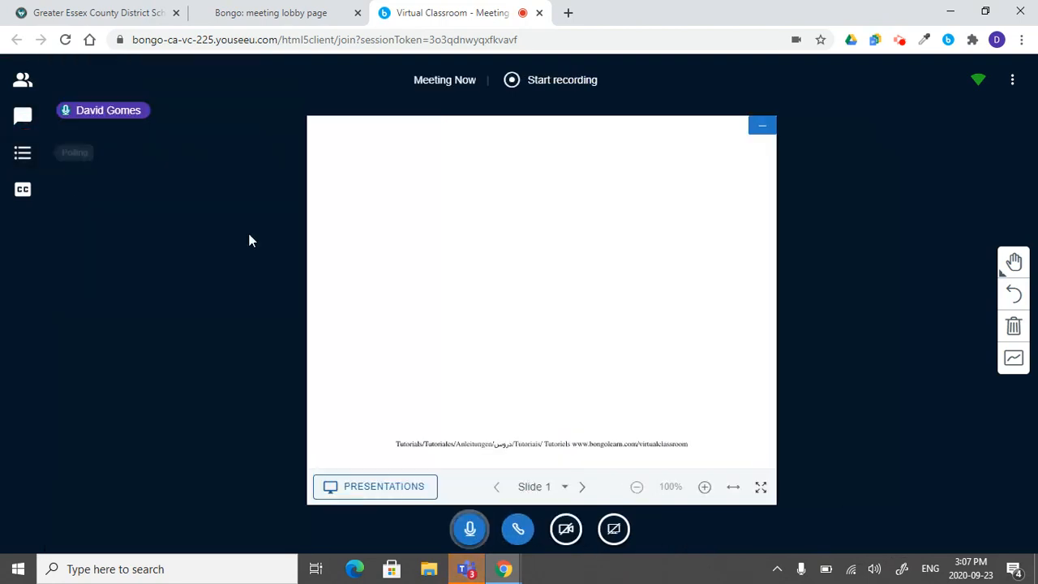
- Upload "D2L with Dave - Webinar Series (3) (2).docx" from the Downloads folder as the meeting's presentation
click(366, 490)
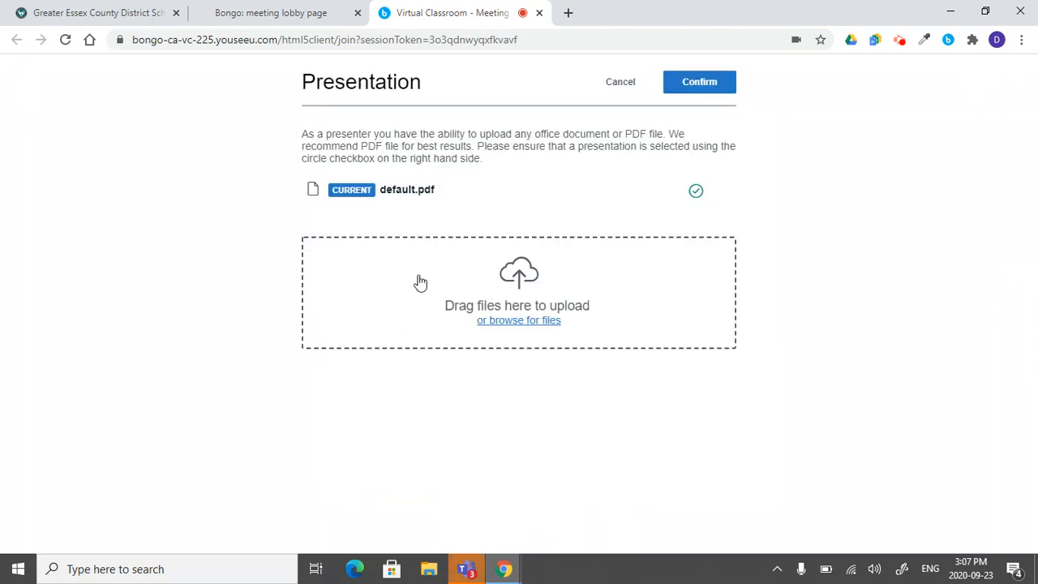
click(518, 321)
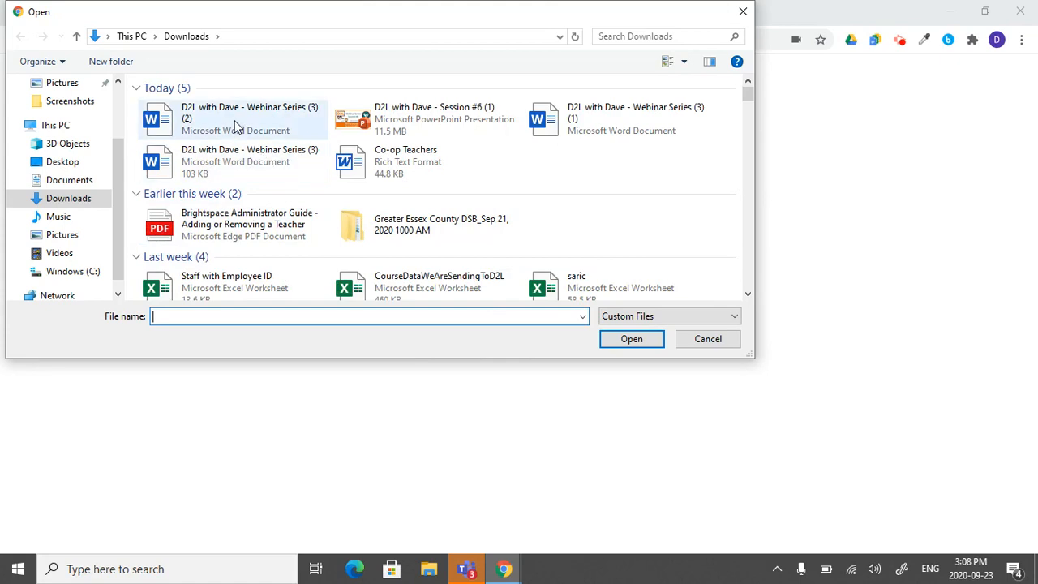
double_click(235, 126)
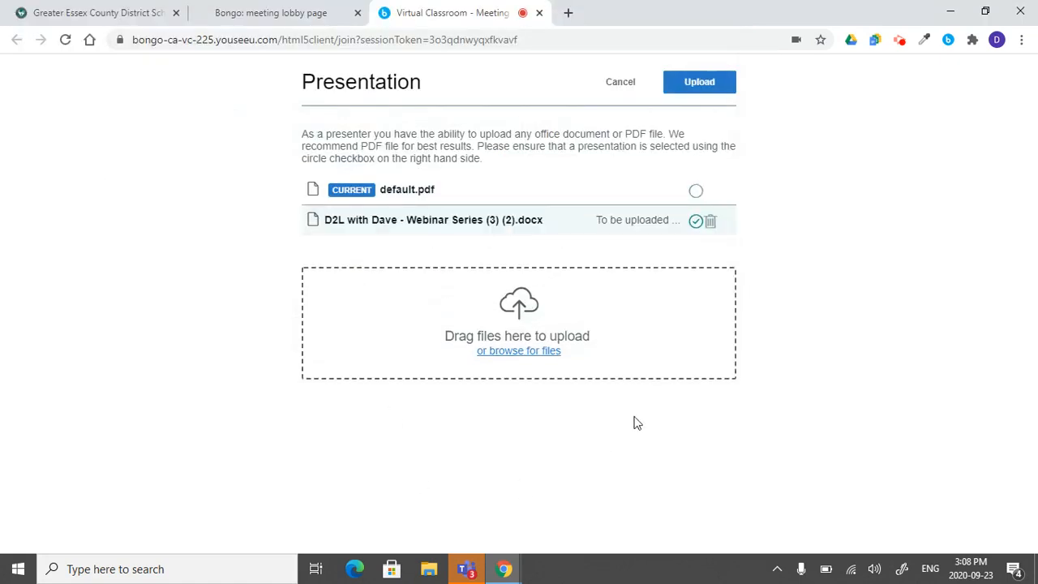
click(691, 82)
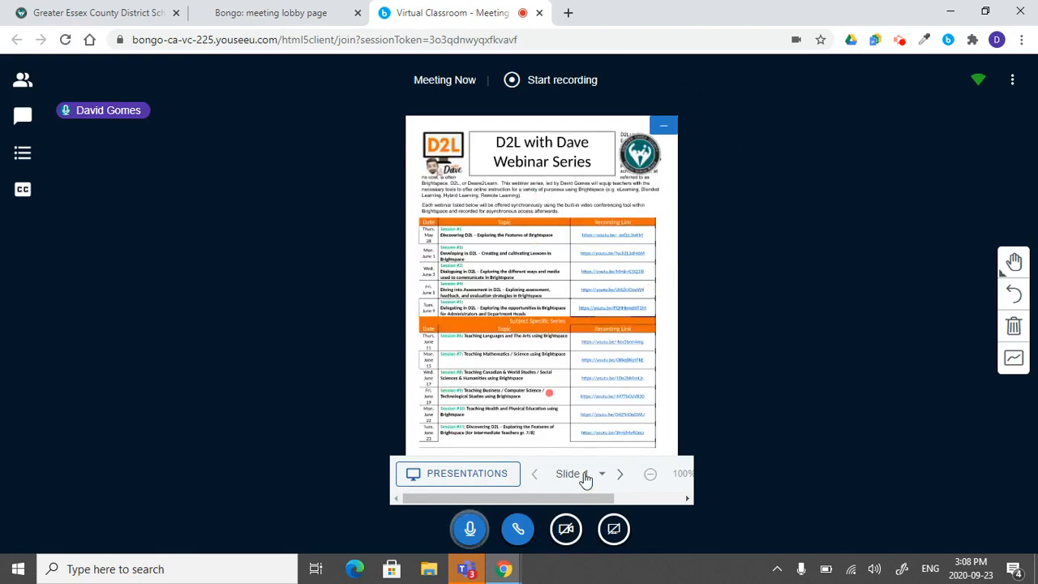
- Fit the presentation to the page width and view it briefly in full screen
drag(565, 497, 639, 504)
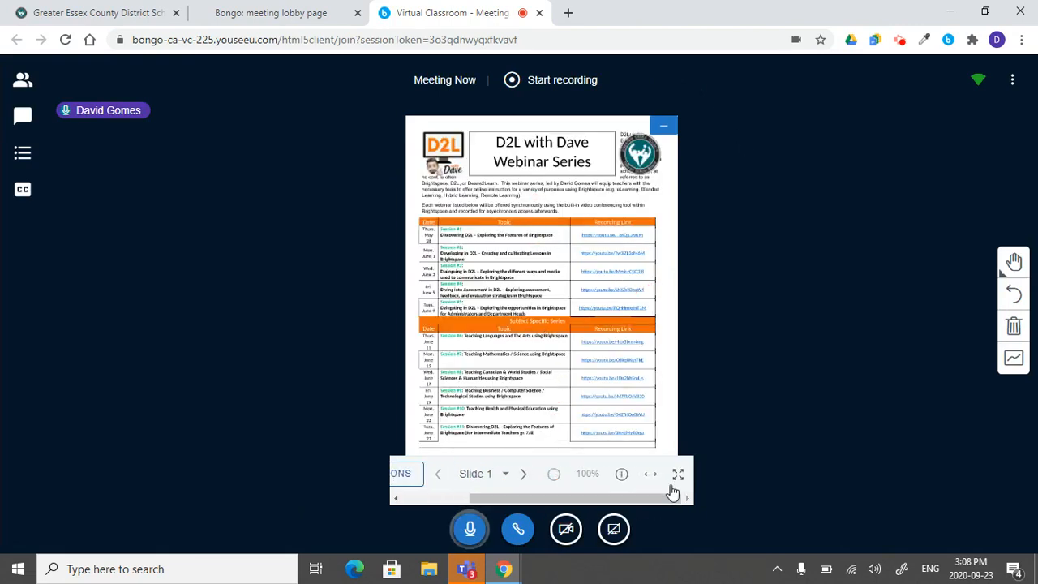
click(650, 474)
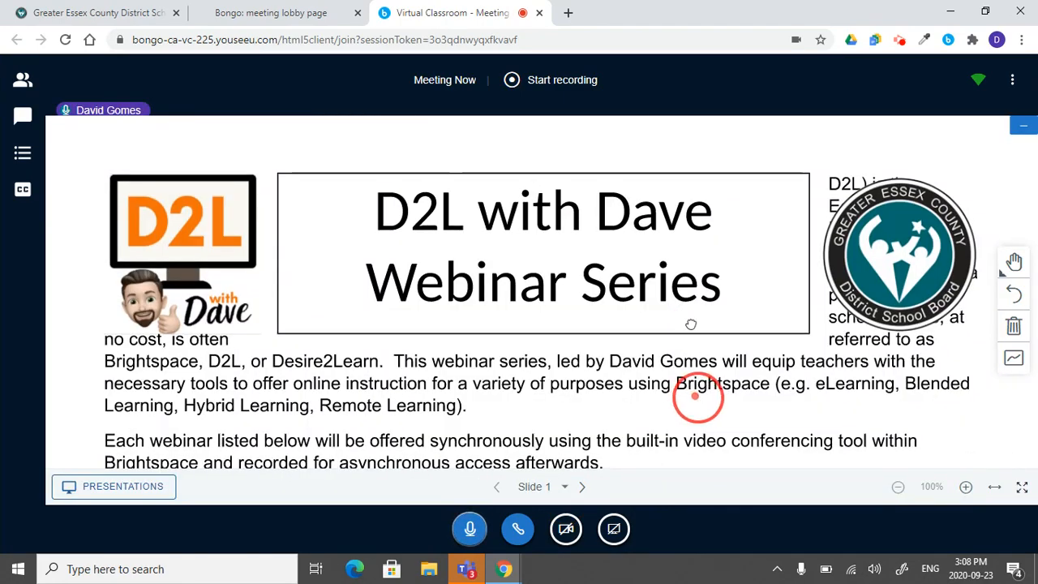
scroll(689, 394, down, 5)
scroll(702, 295, up, 6)
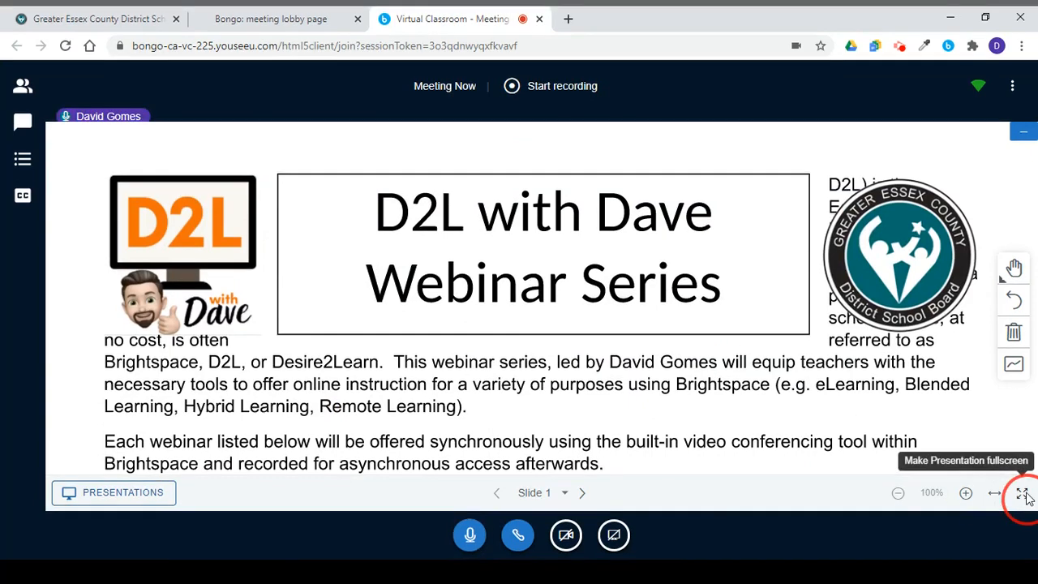
click(1022, 486)
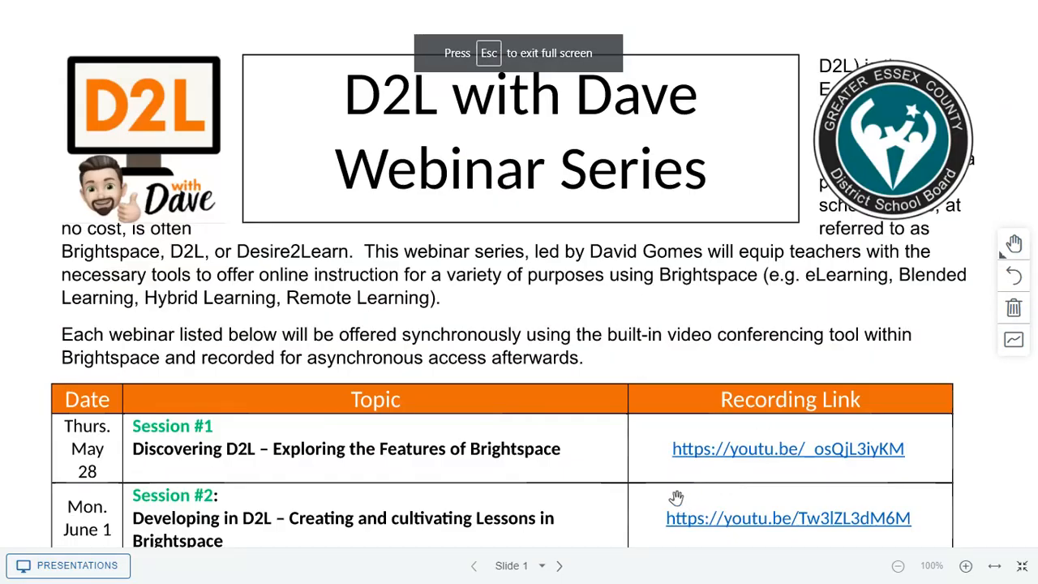
key(Escape)
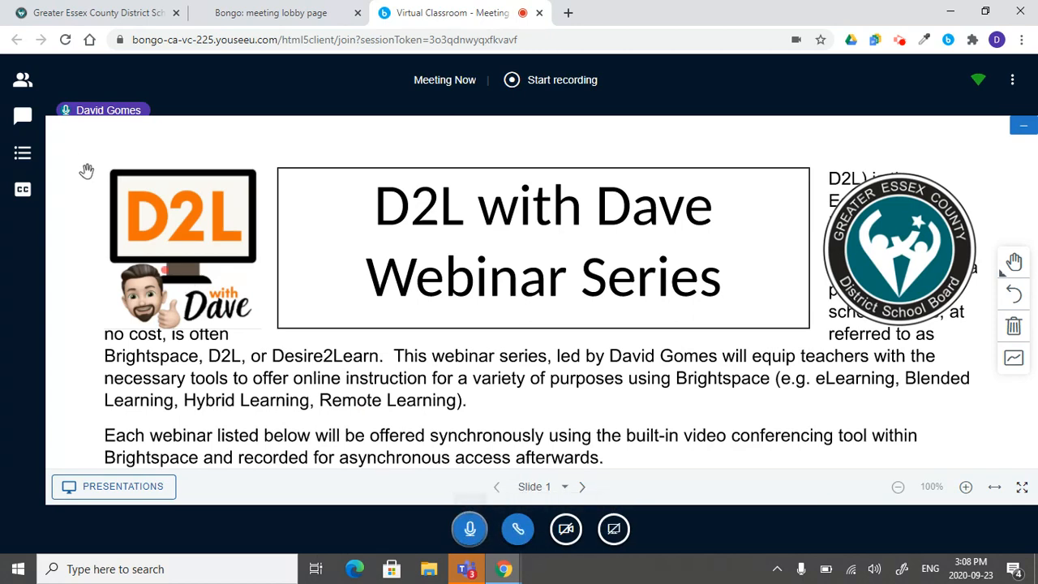
- Try locking viewers' webcam sharing and their view of other webcams, discarding the changes and closing the participants list
click(22, 83)
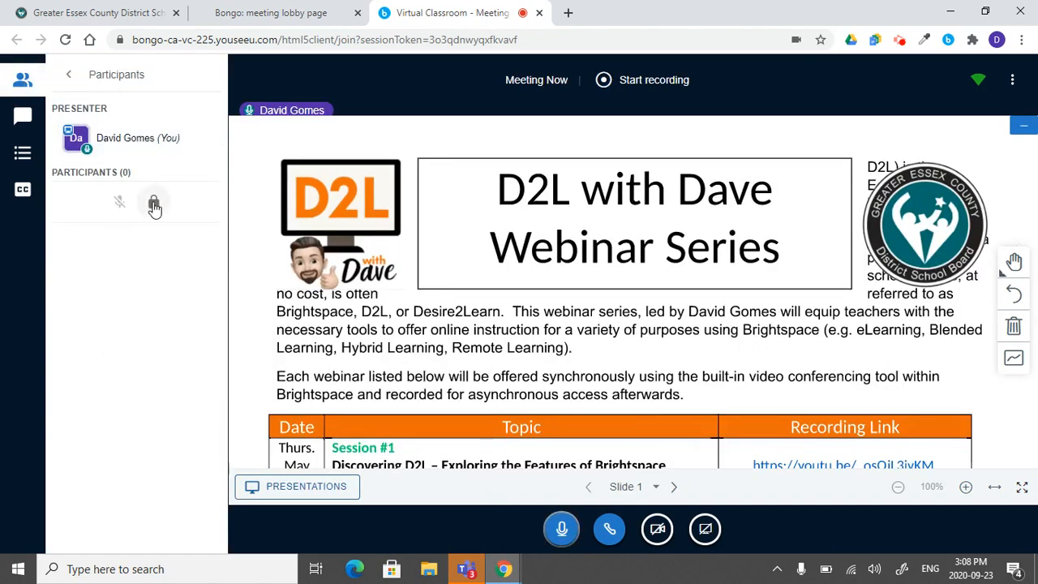
click(153, 206)
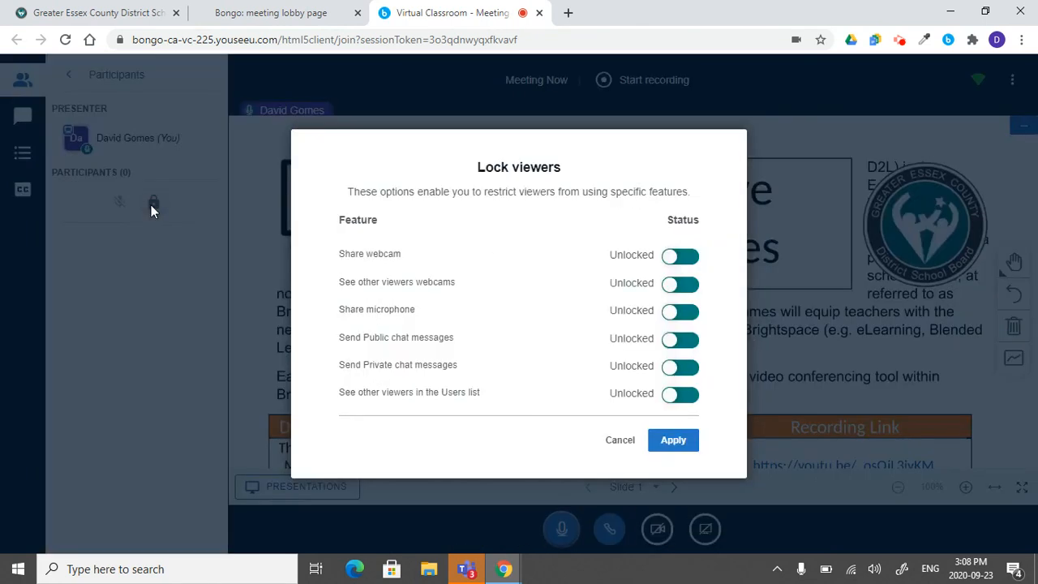
click(683, 258)
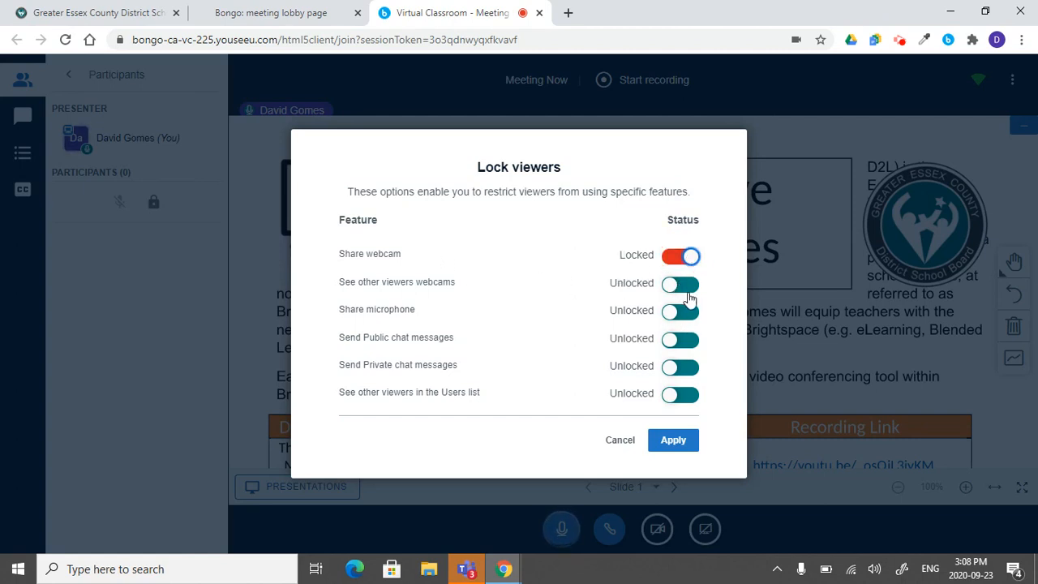
click(685, 288)
click(624, 442)
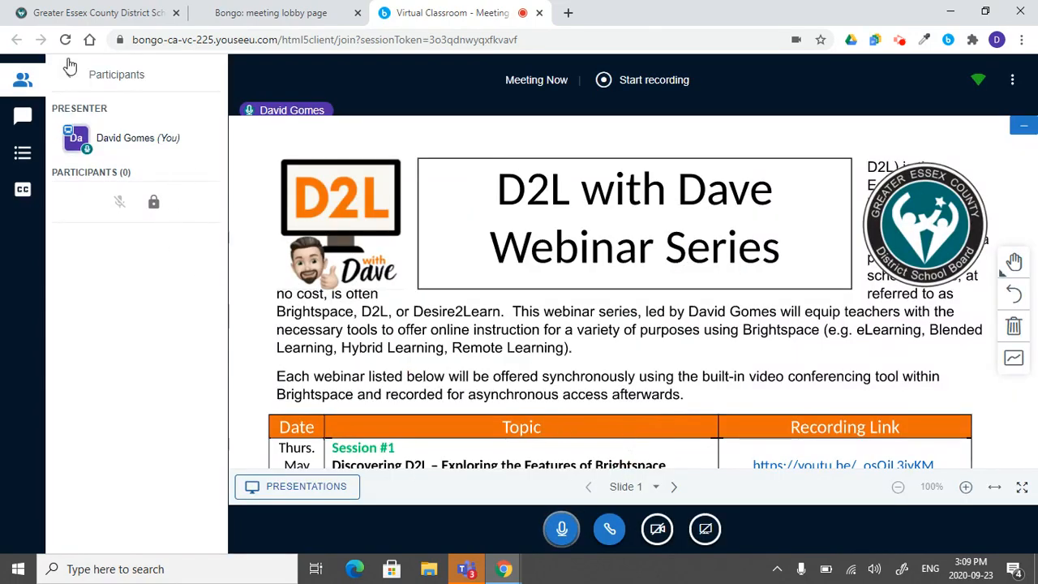
click(21, 81)
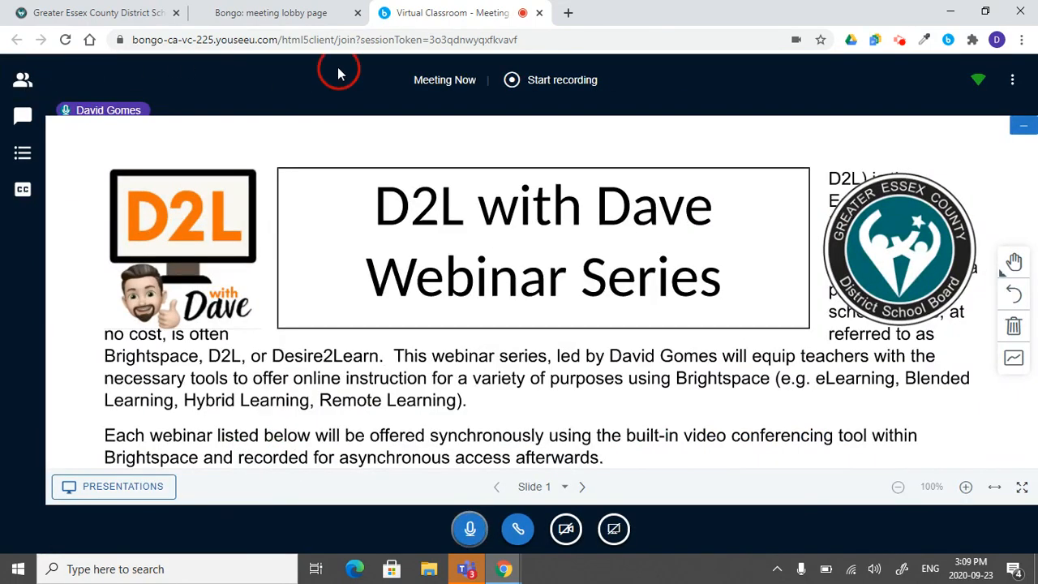
- Start recording the meeting and check the pause option without pausing the recording
click(512, 83)
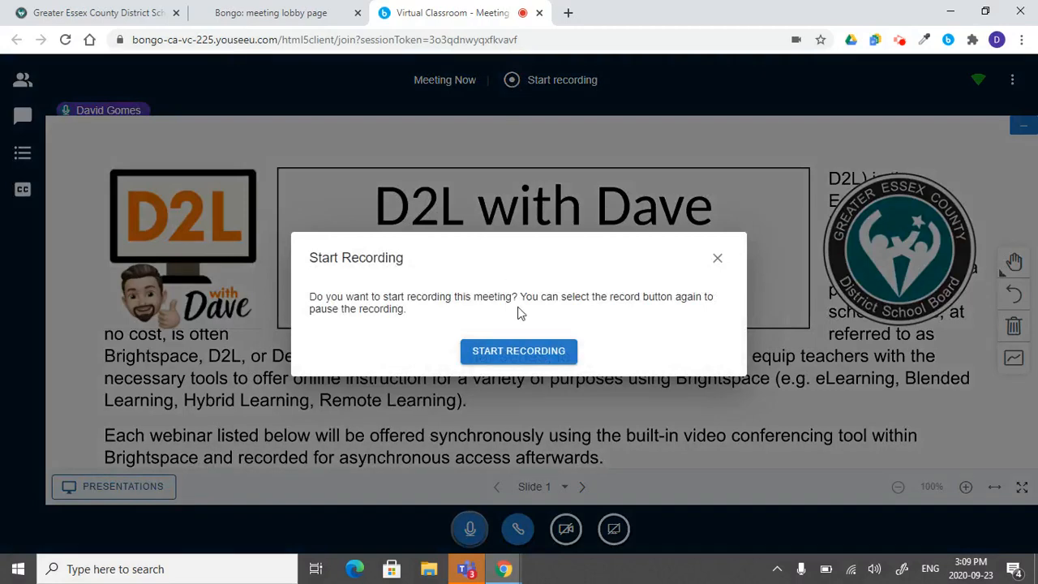
click(516, 348)
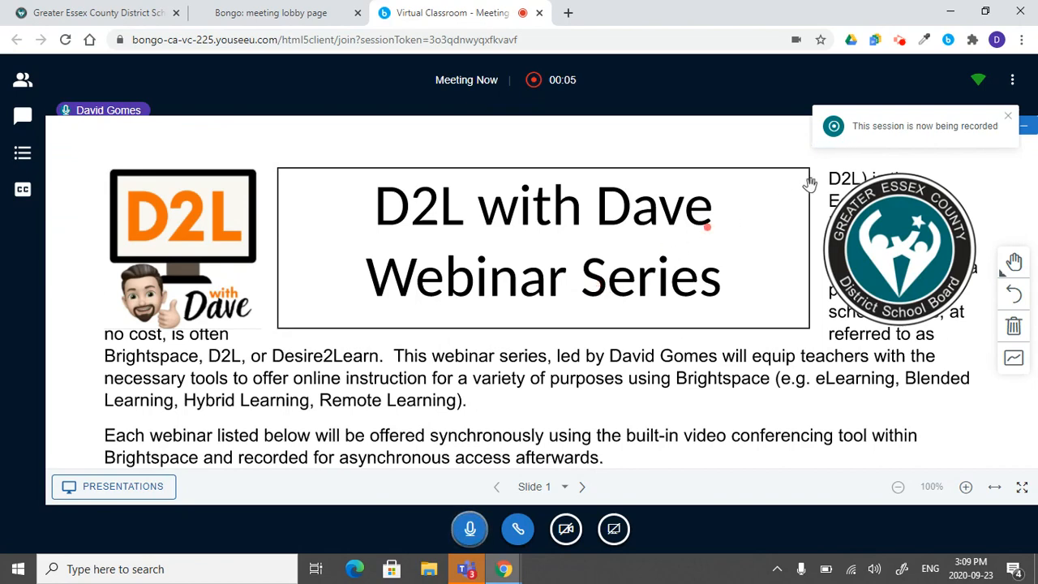
click(1007, 116)
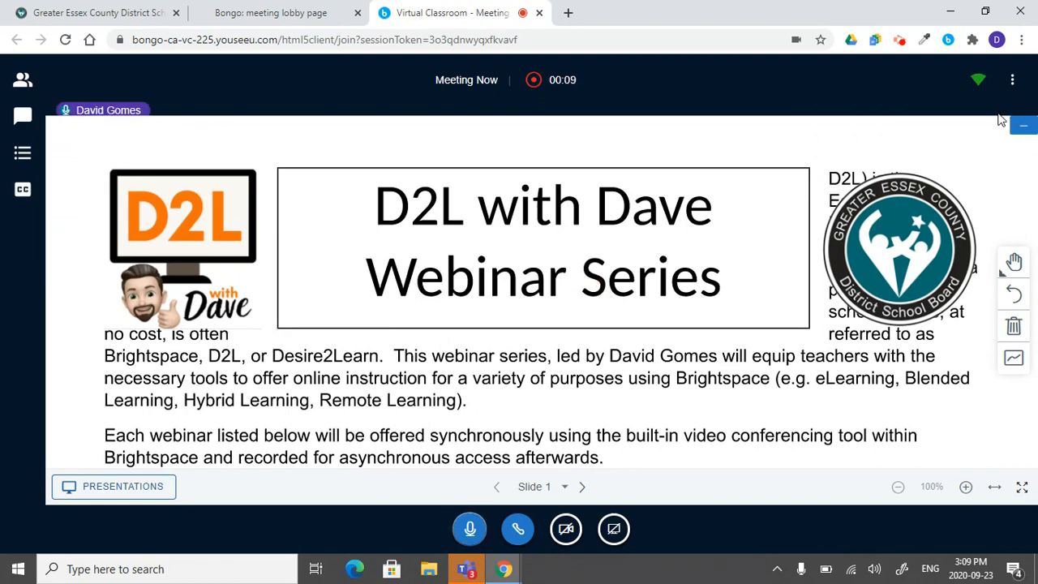
click(532, 79)
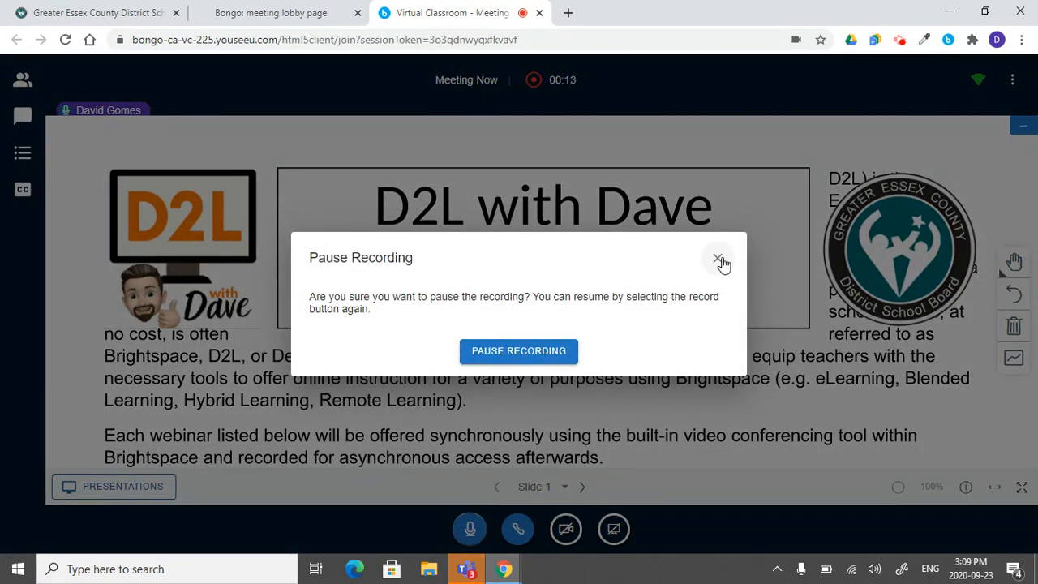
click(719, 260)
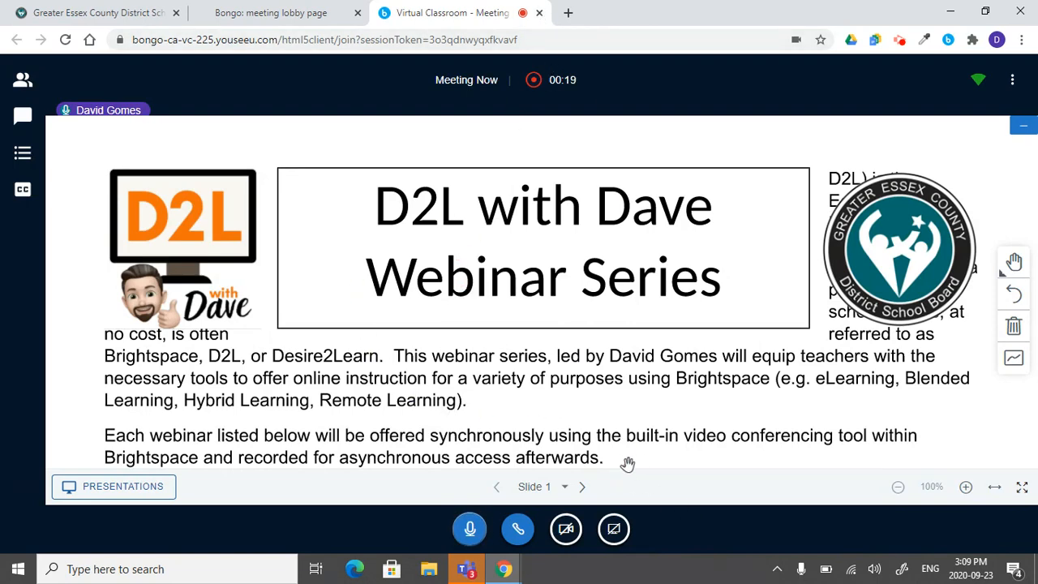
- Advance the presentation to slide 2 and end the Virtual Classroom meeting for all users, closing its browser tab
click(581, 487)
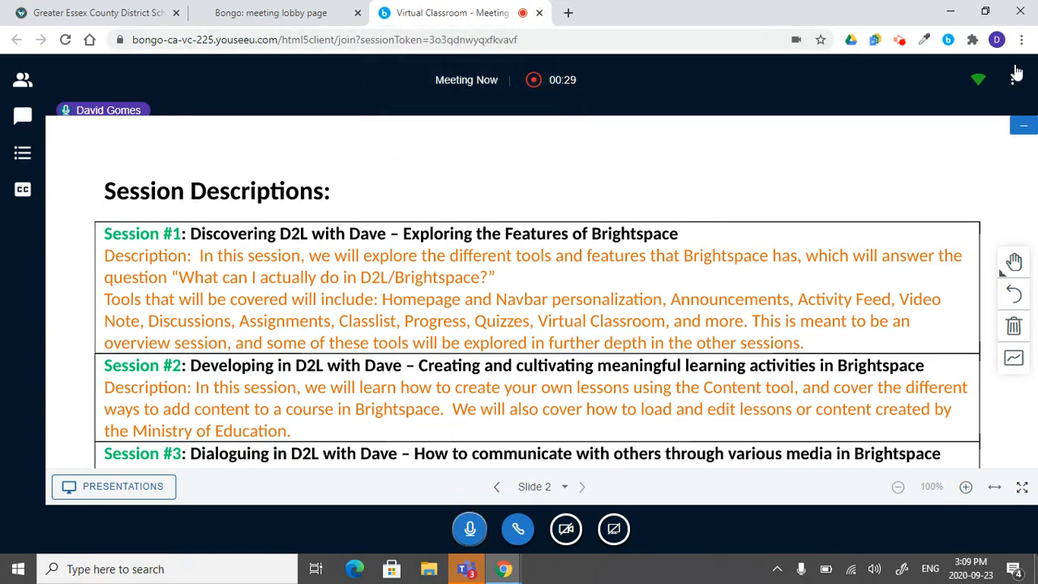
click(1013, 83)
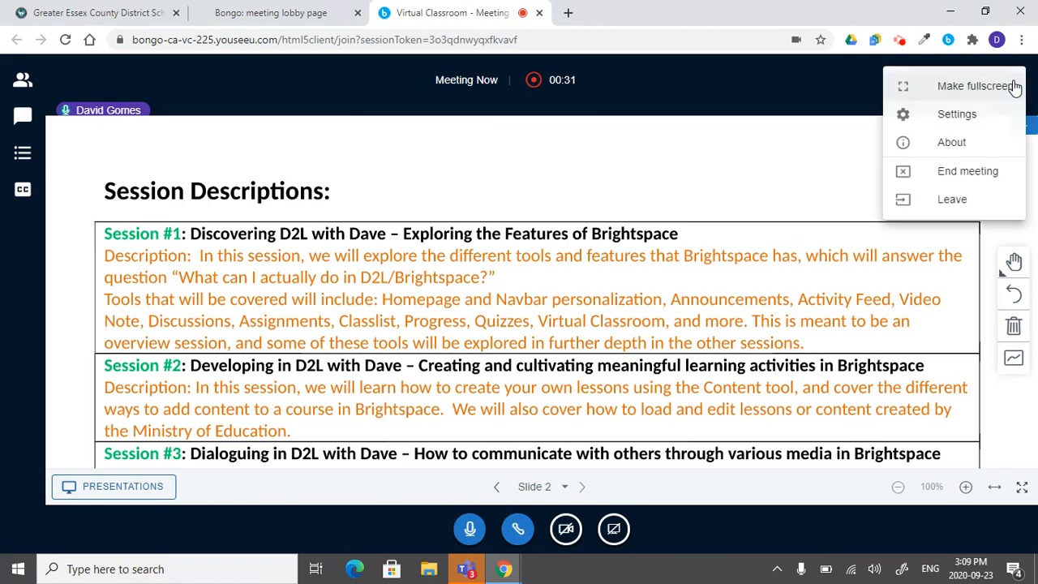
click(969, 180)
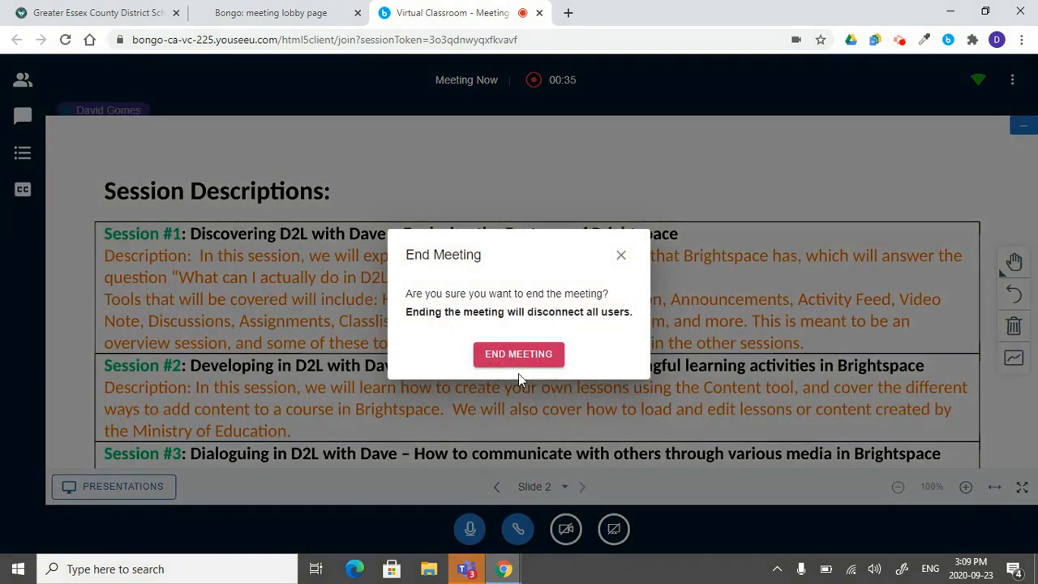
click(519, 370)
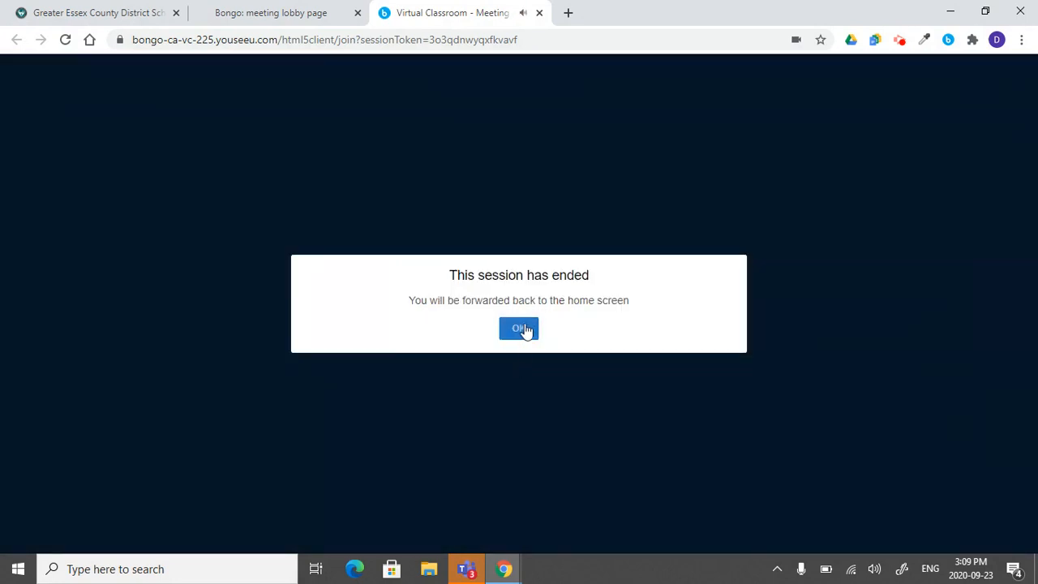
click(524, 329)
click(539, 12)
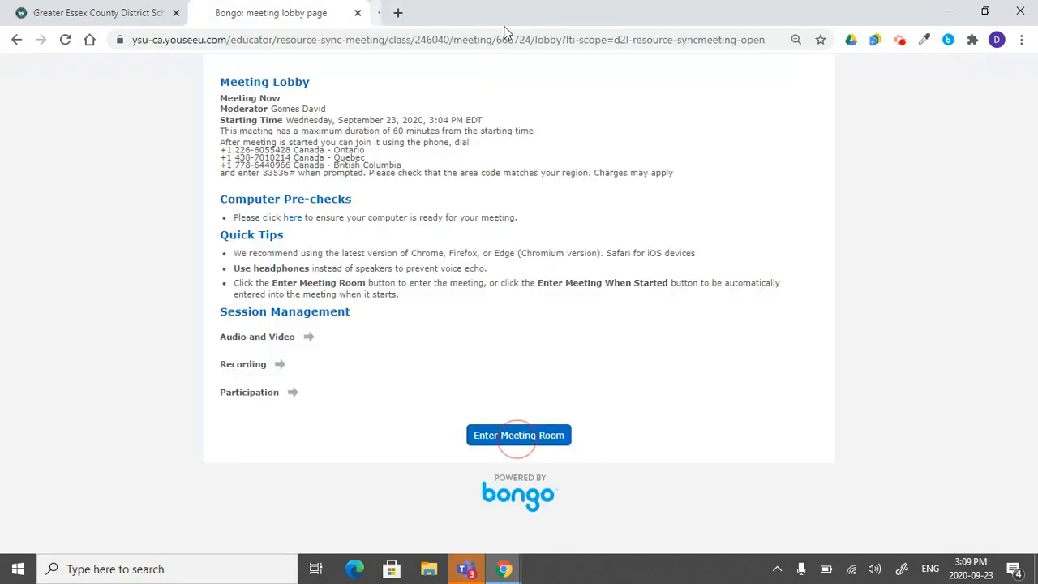
- Return from the meeting lobby to the course homepage and dismiss the error notice
click(356, 58)
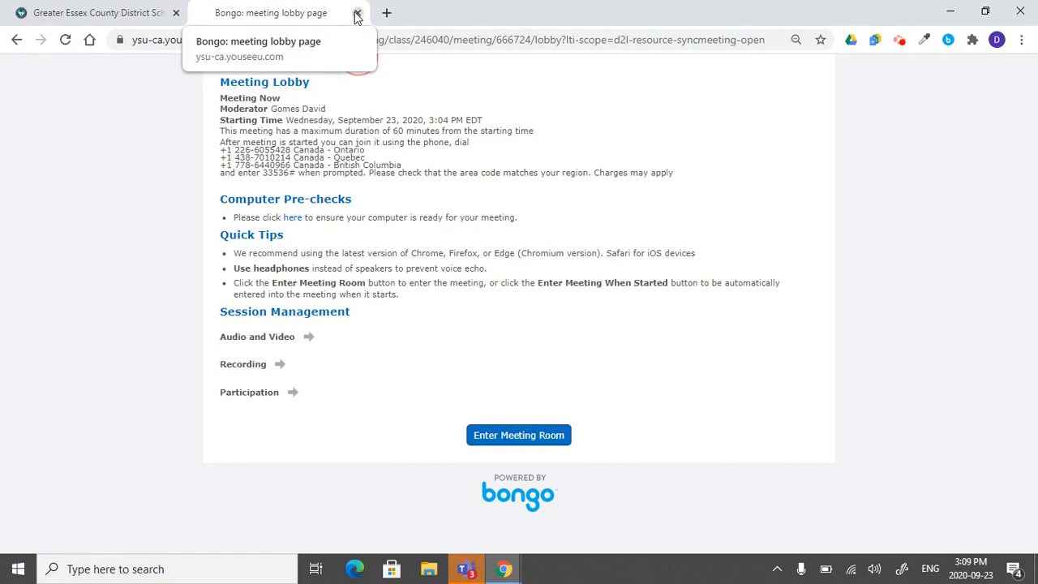
click(16, 40)
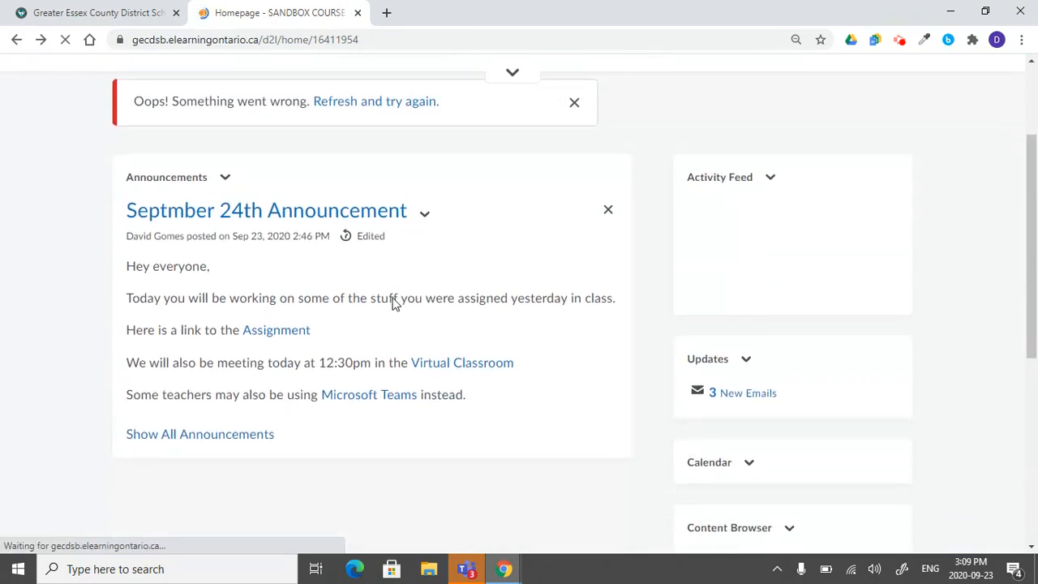
click(574, 103)
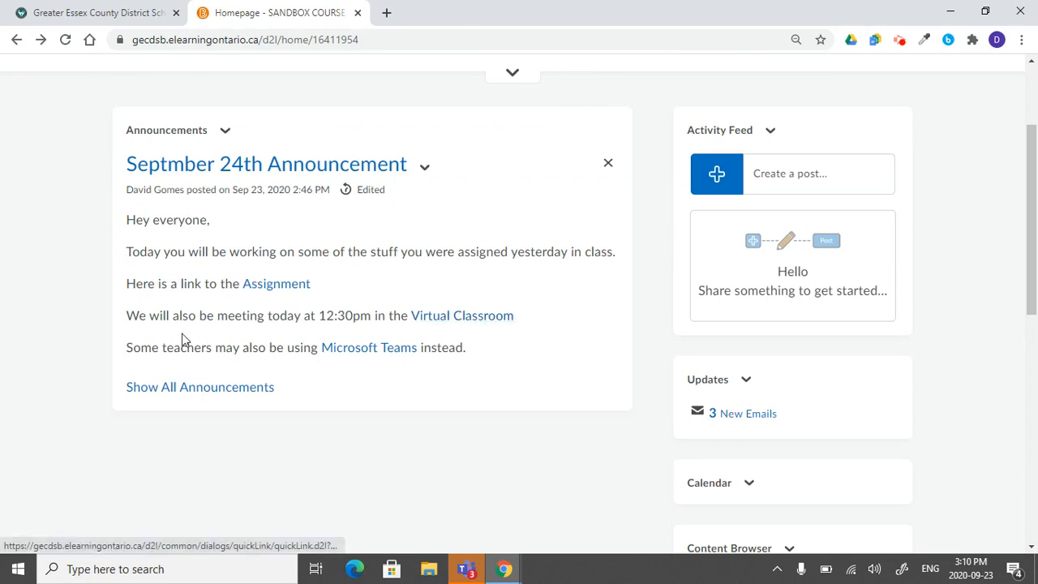
- Join the announcement's Microsoft Teams meeting in the Teams app with the camera off and microphone on
click(382, 349)
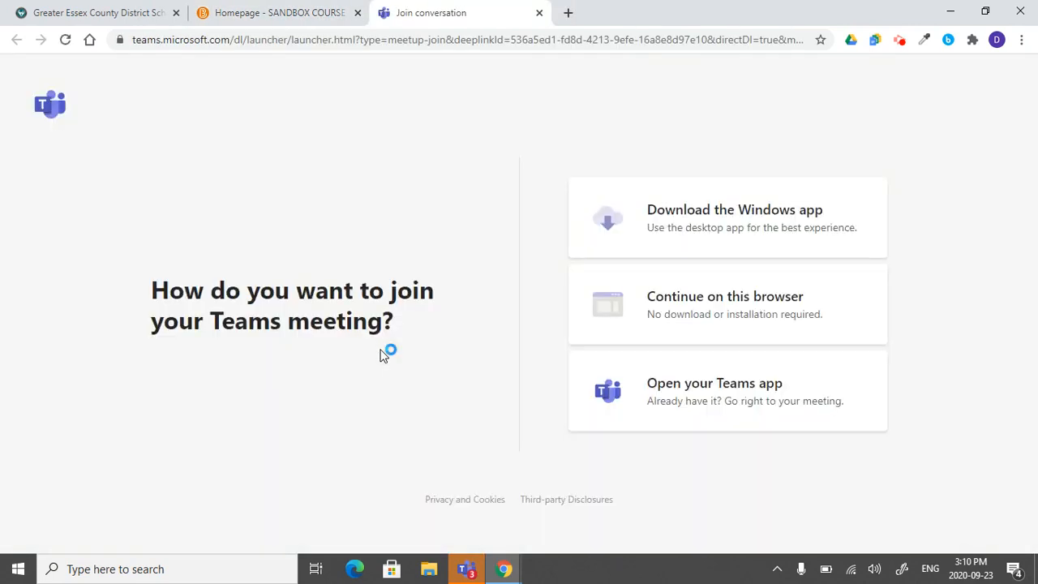
click(731, 375)
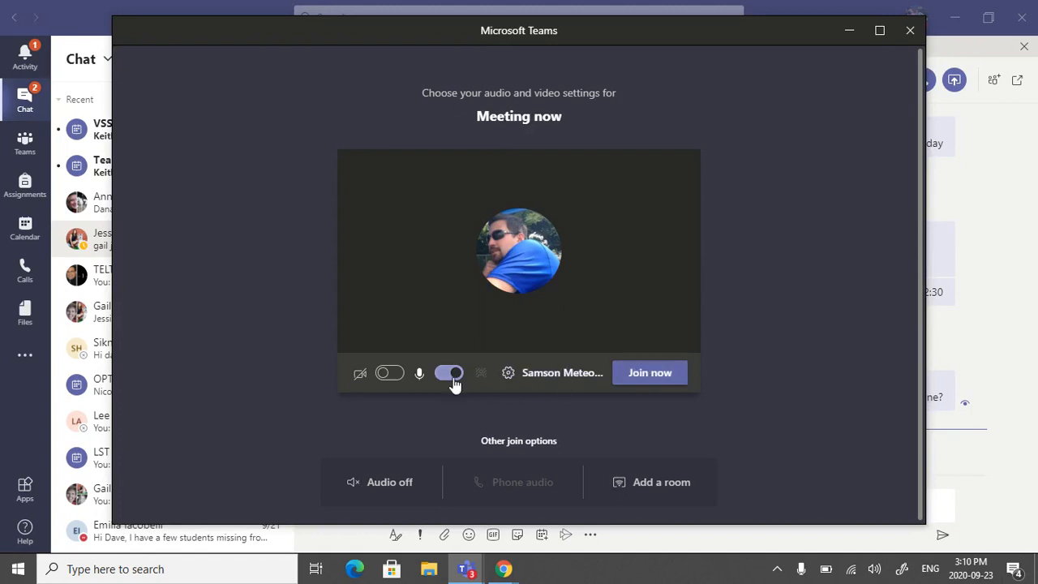
click(660, 374)
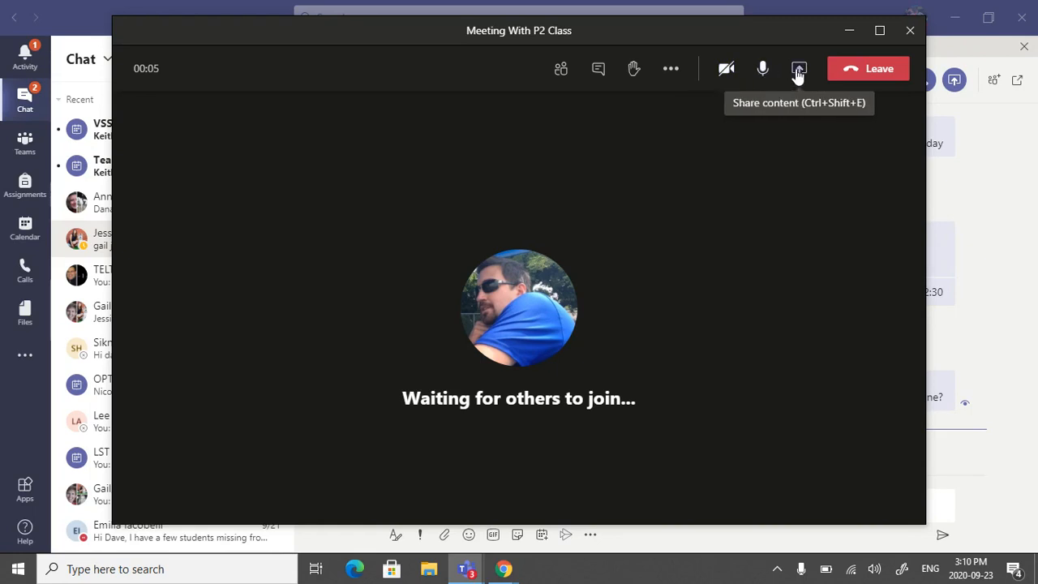
- Look at the Teams meeting's participants and chat, and end the meeting for everyone
click(561, 71)
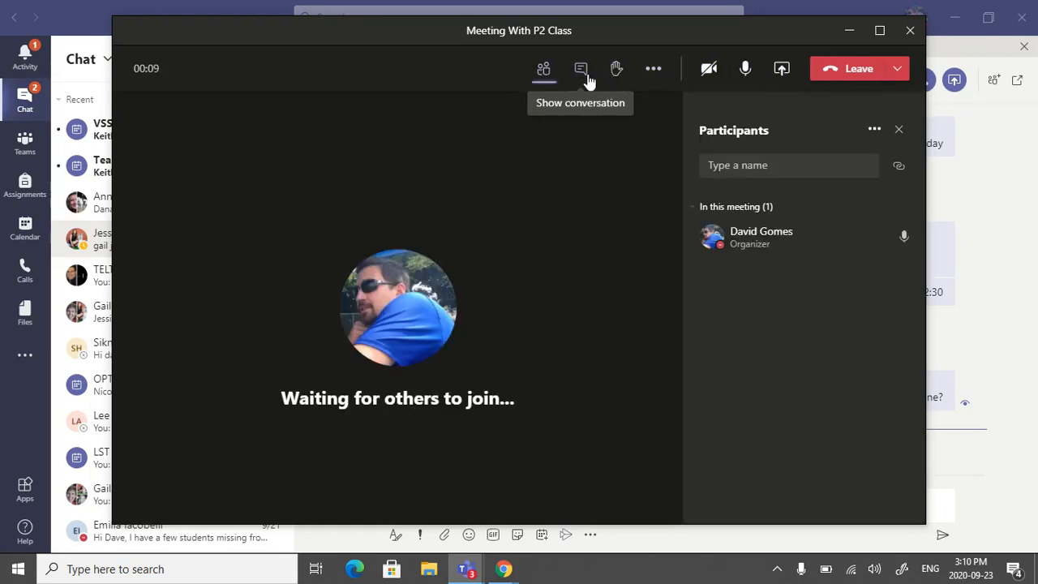
click(580, 71)
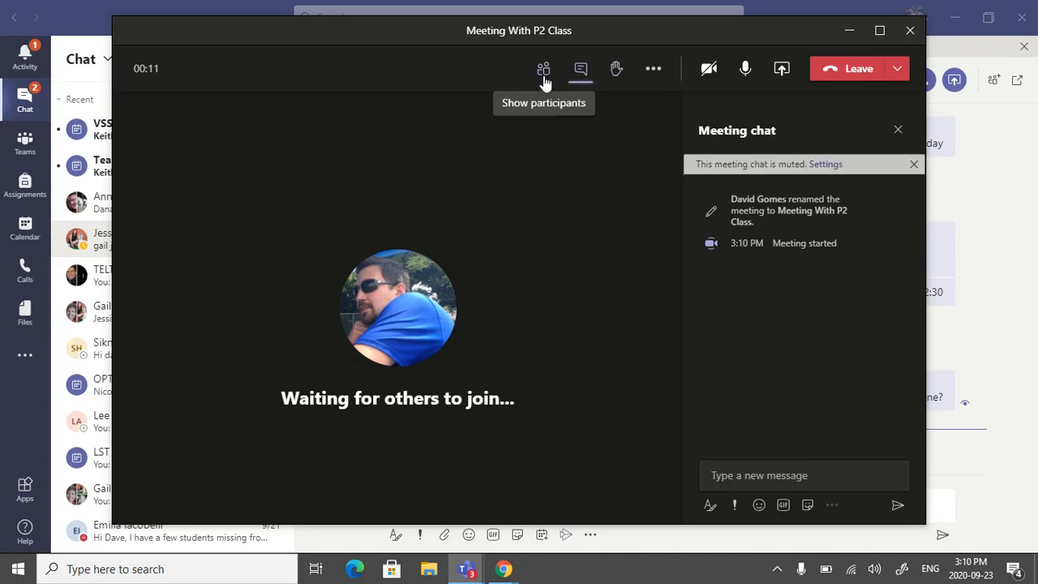
click(898, 70)
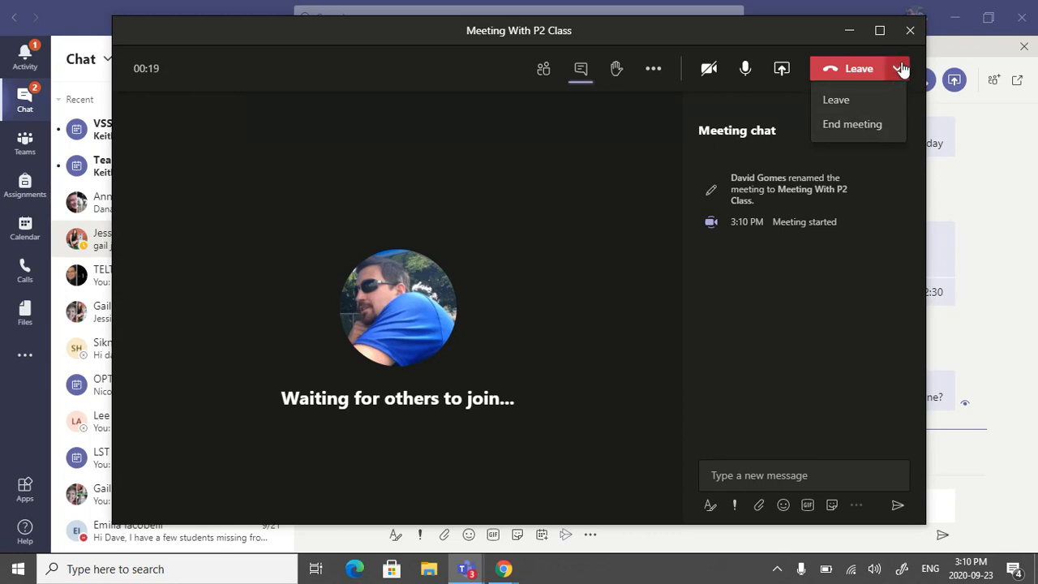
click(852, 124)
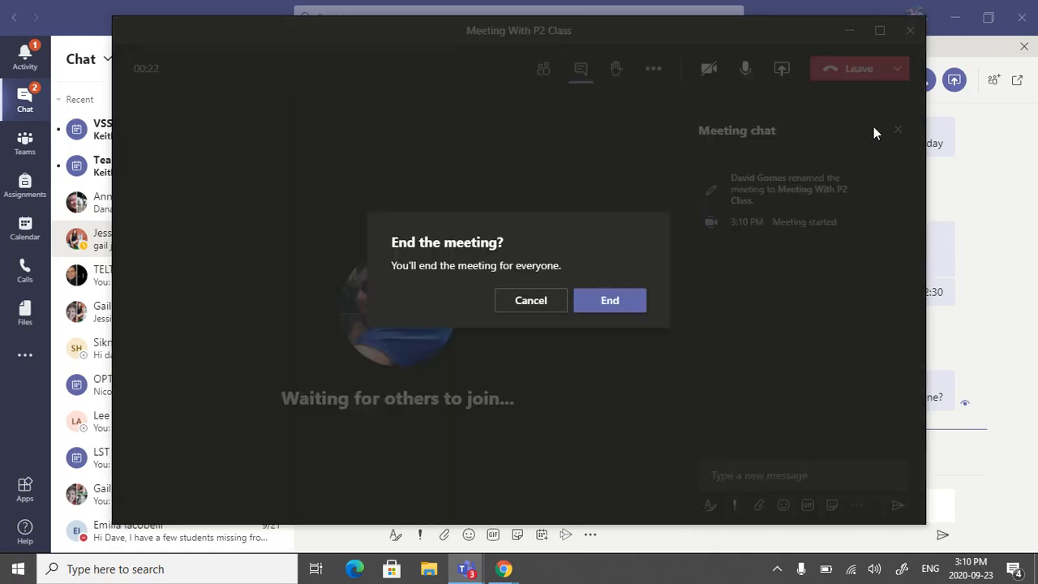
click(632, 303)
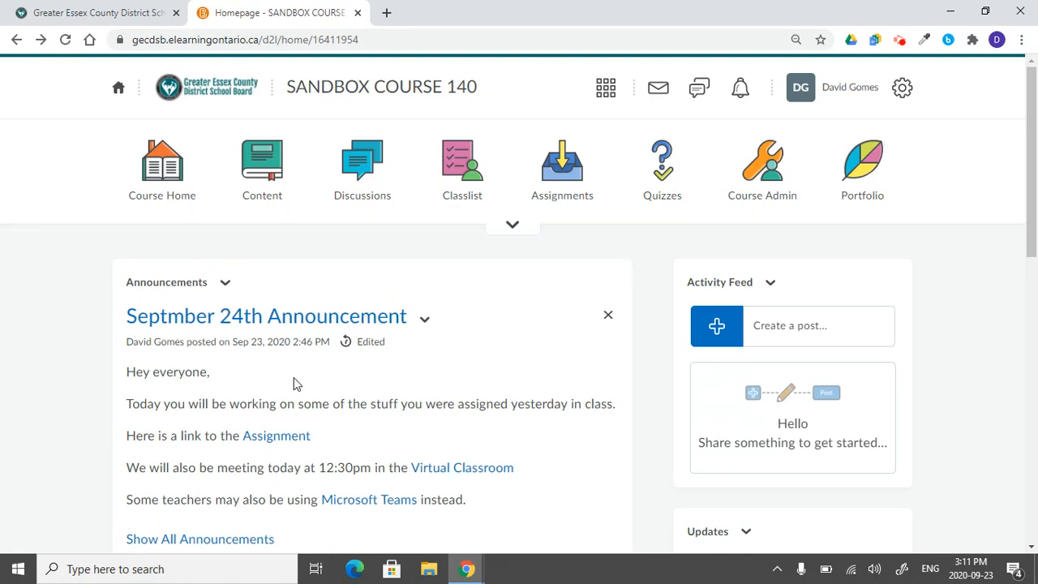
- Open the course's Classlist and look over the participants page
click(470, 177)
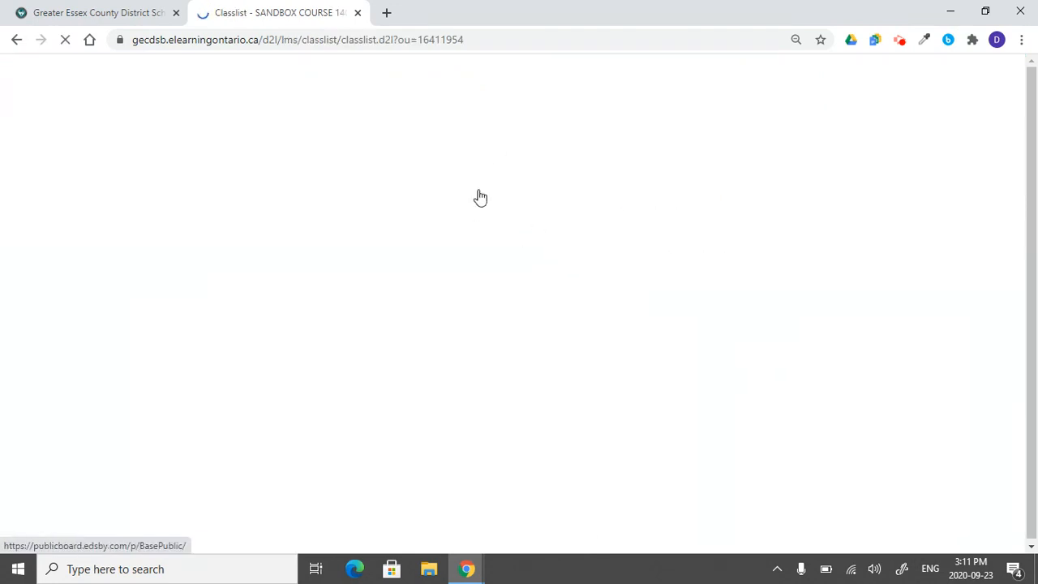
scroll(405, 410, down, 1)
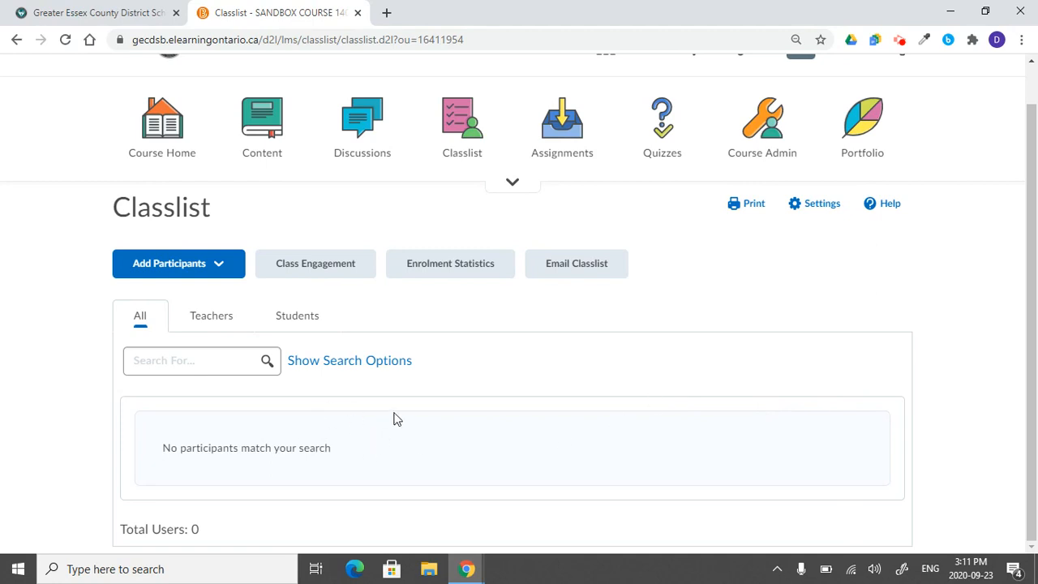
scroll(390, 349, up, 1)
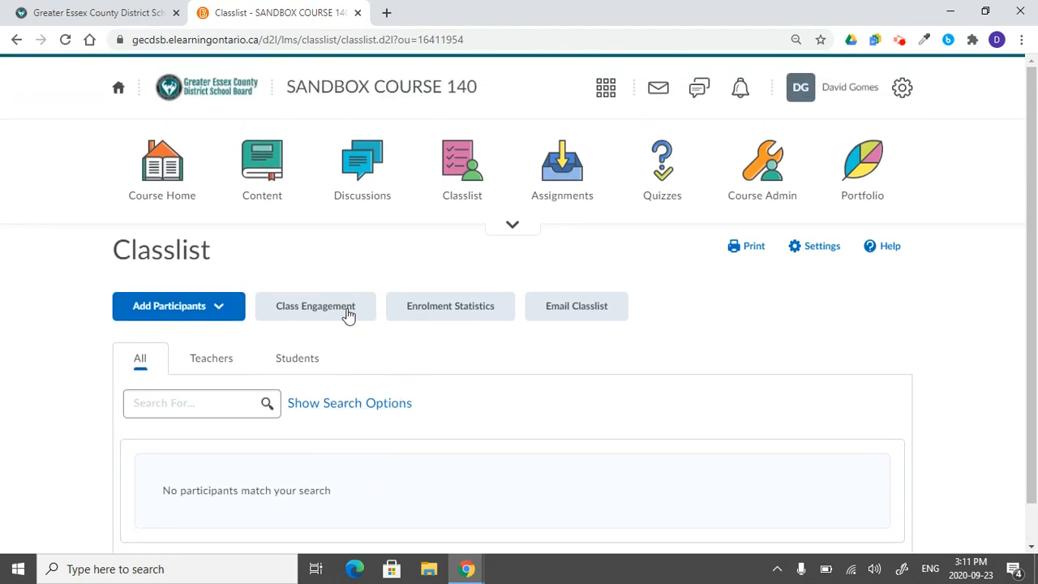
- Return to the course homepage and review the meeting links in the September 24th announcement
click(172, 186)
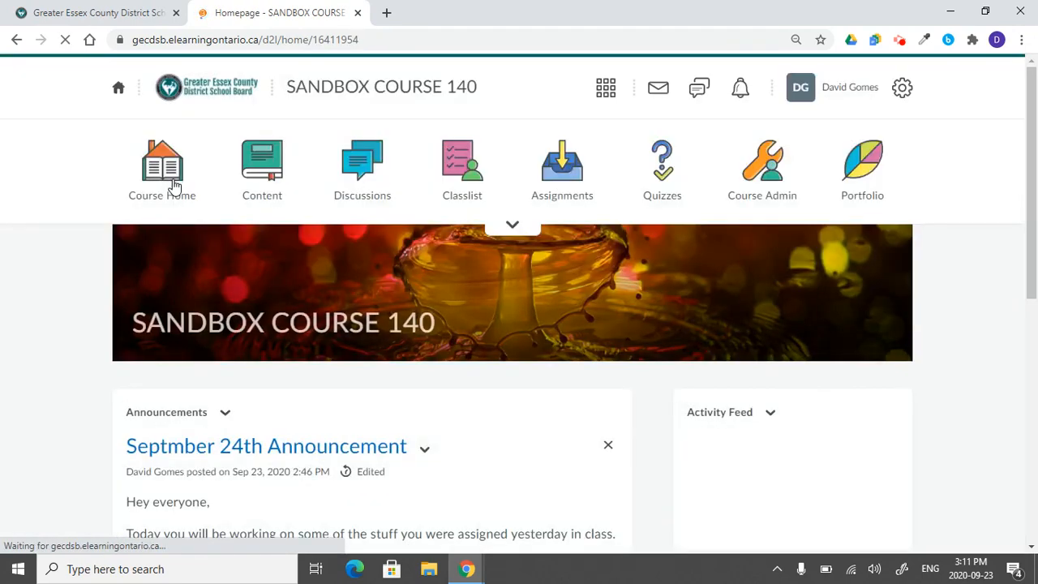
scroll(403, 366, down, 3)
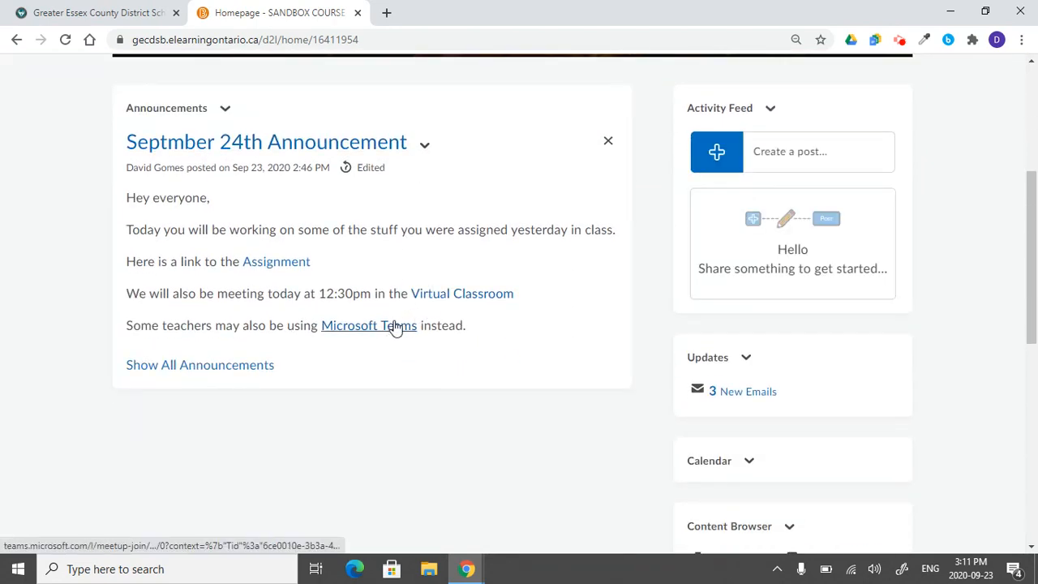
scroll(395, 326, up, 3)
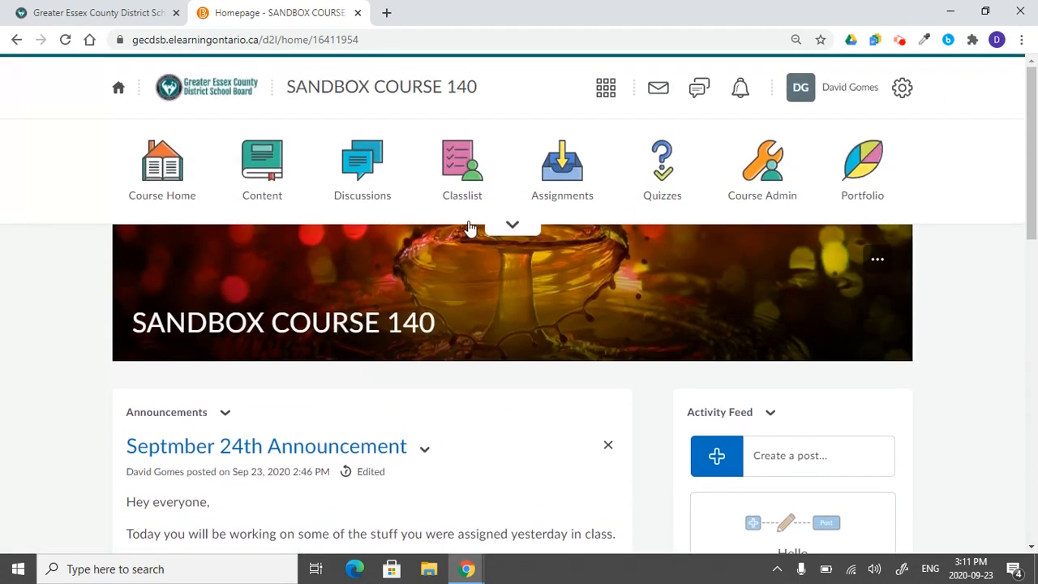
- Open the course's Virtual Classroom meetings list and check the scheduled time and available actions of the Virtual Classroom Demo meeting
click(512, 226)
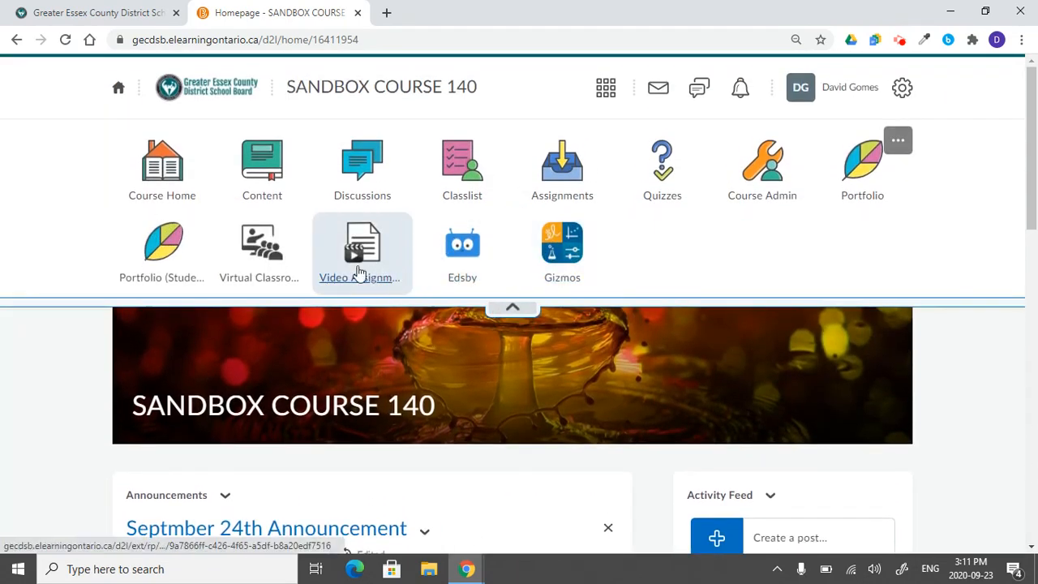
click(259, 256)
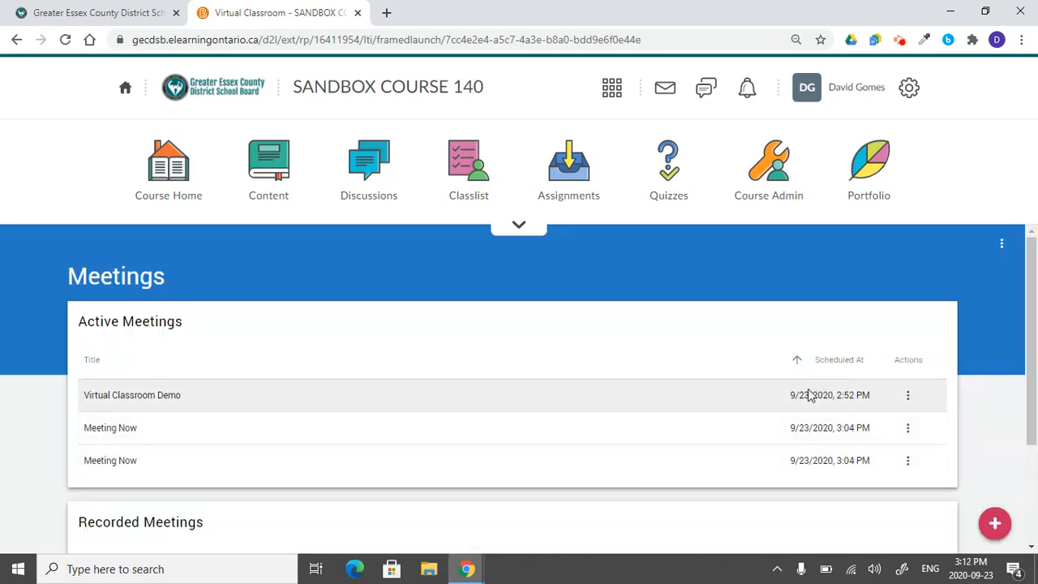
drag(870, 395, 795, 384)
click(853, 394)
click(908, 398)
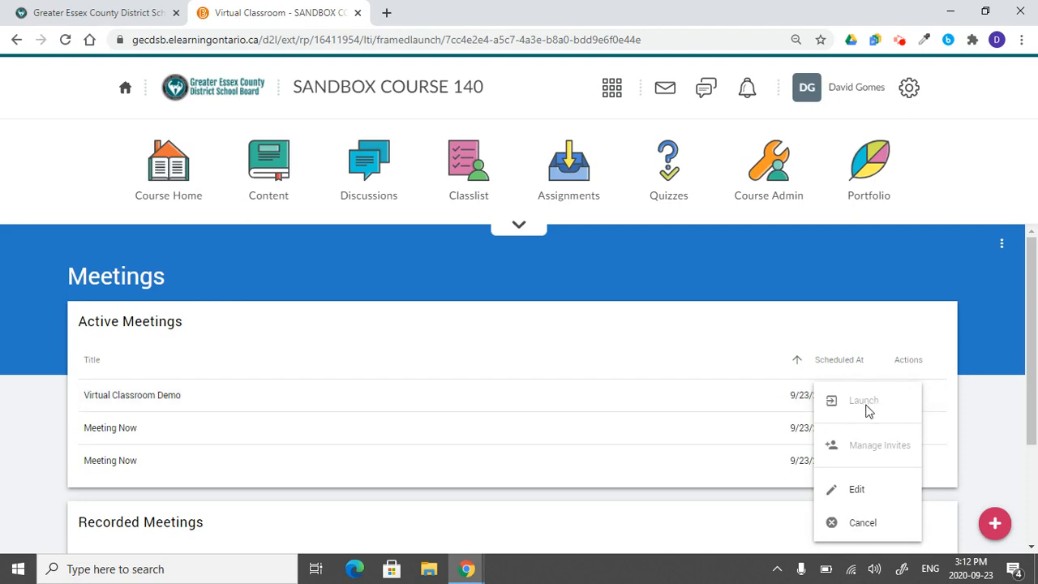
click(963, 397)
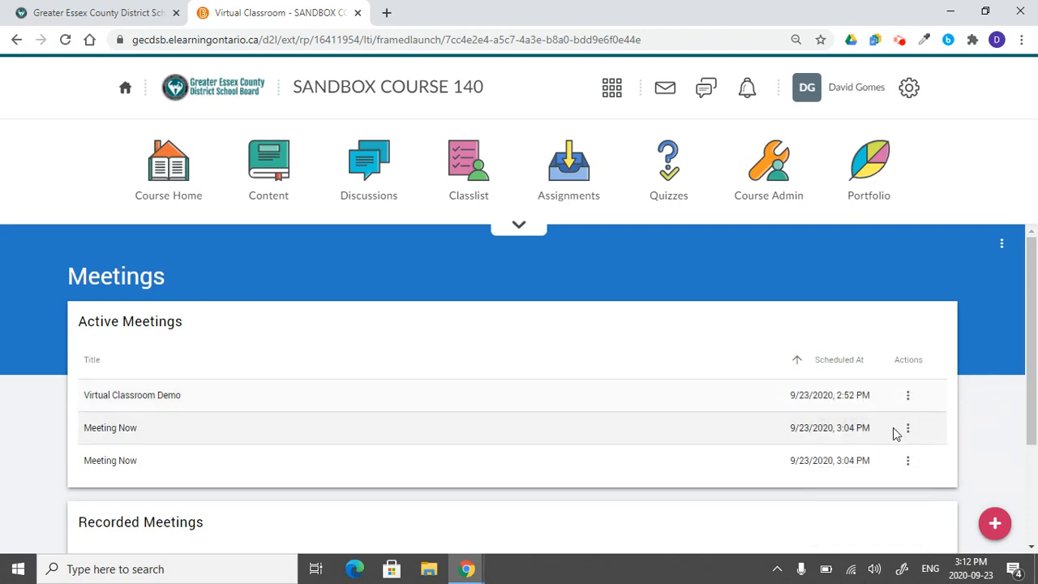
- Launch the first Meeting Now entry to view its meeting lobby, and close the lobby's browser tab
click(908, 428)
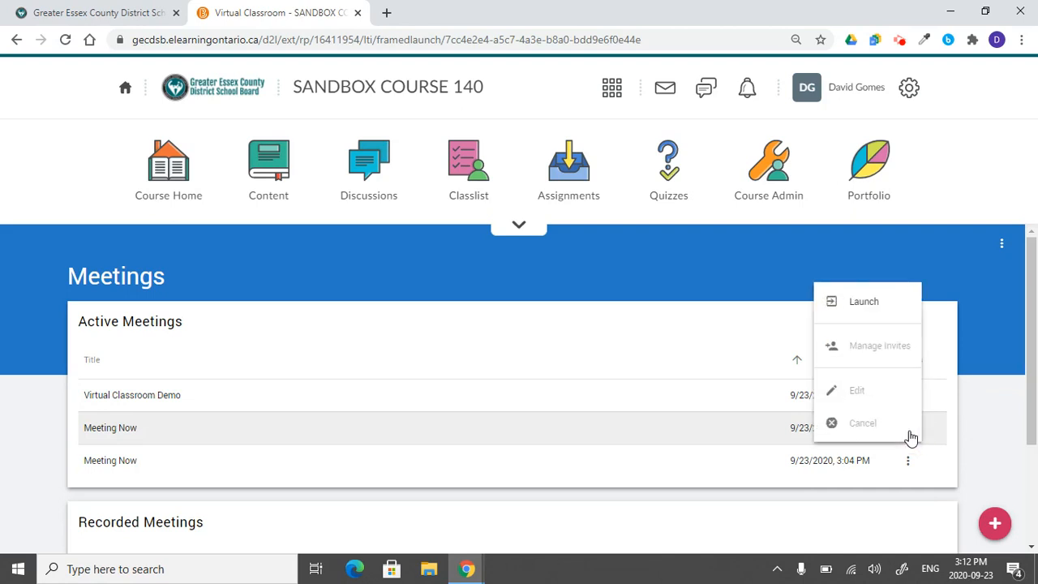
click(864, 300)
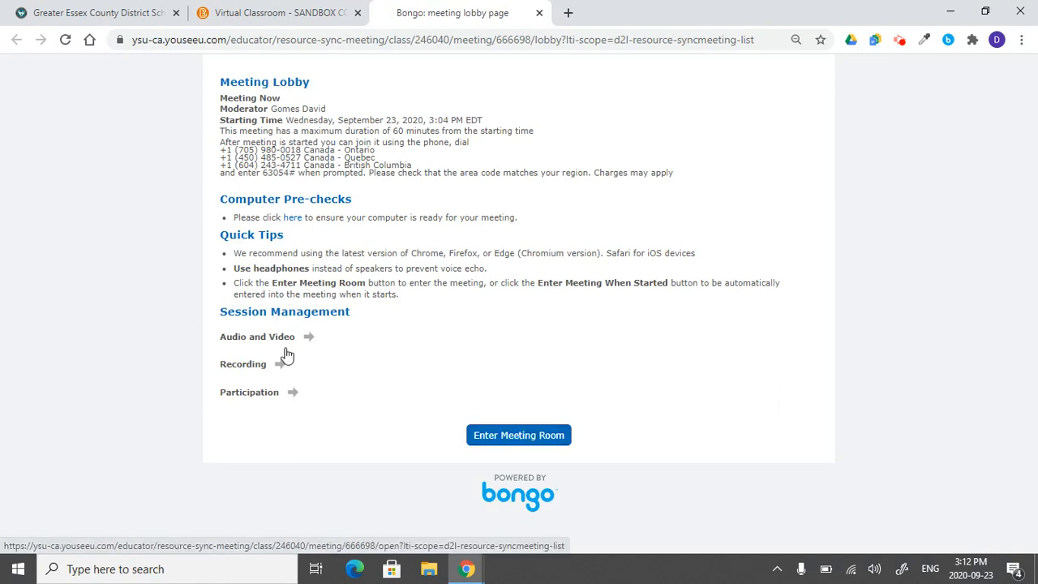
click(539, 13)
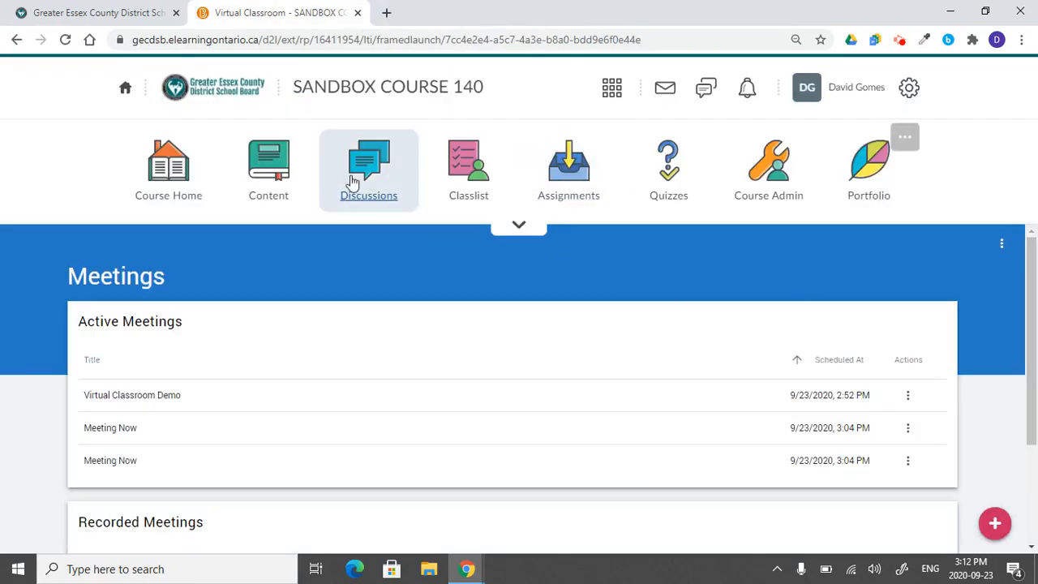